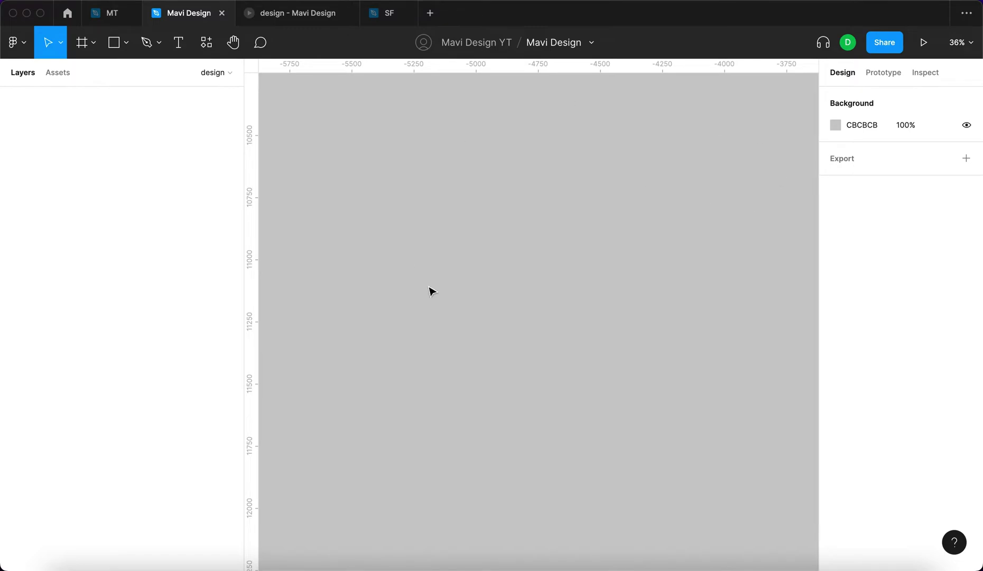
Step: Draw a new frame sized 1400 × 4000
click(82, 43)
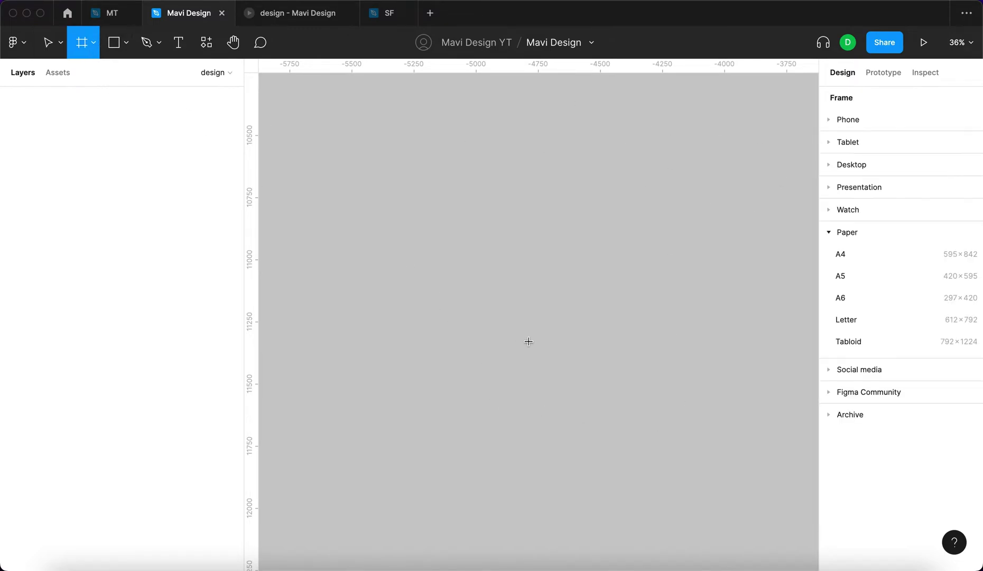
drag(396, 149, 660, 337)
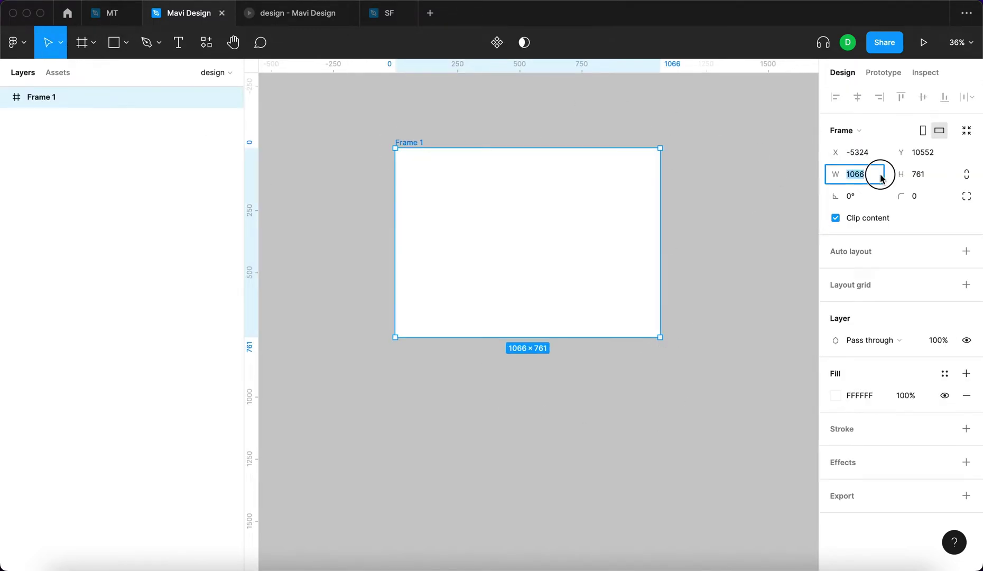
text(1400)
key(Tab)
text(4000)
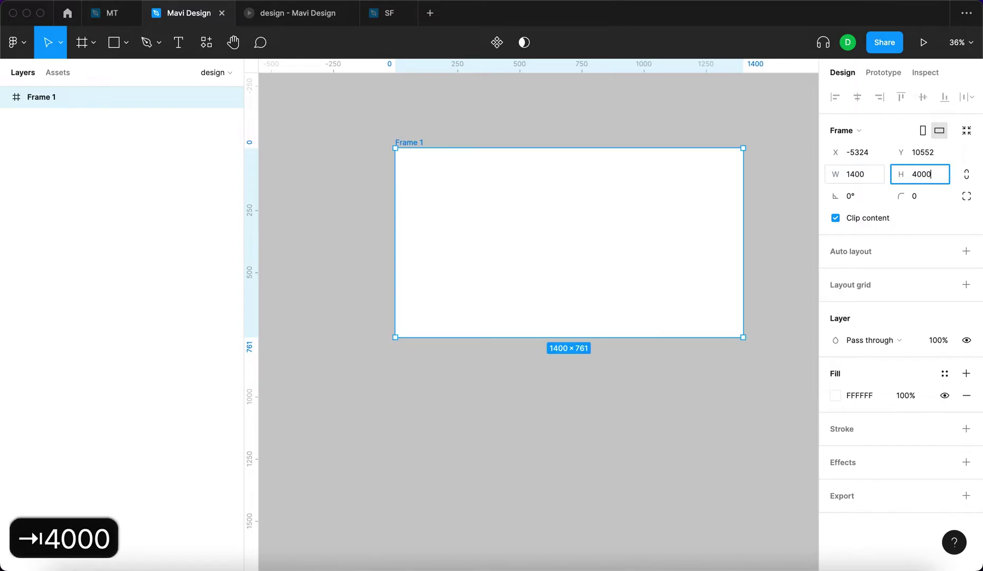
key(Return)
Step: Rename the frame to 'website'
click(402, 116)
click(405, 142)
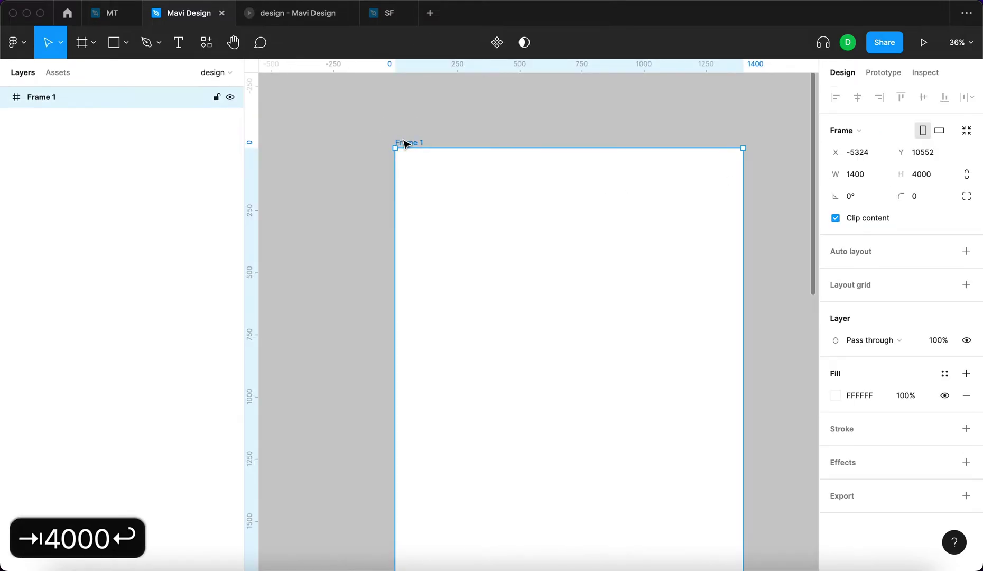
key(super+r)
text(website)
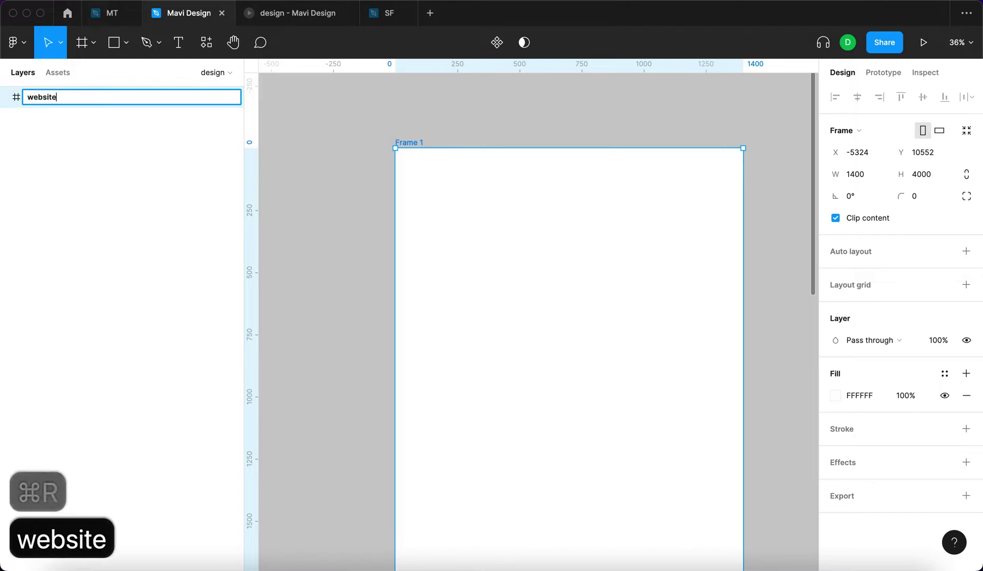
key(Return)
Step: Add a rectangle inside the website frame, sized to fill it from the top-left corner
scroll(548, 320, down, 5)
key(r)
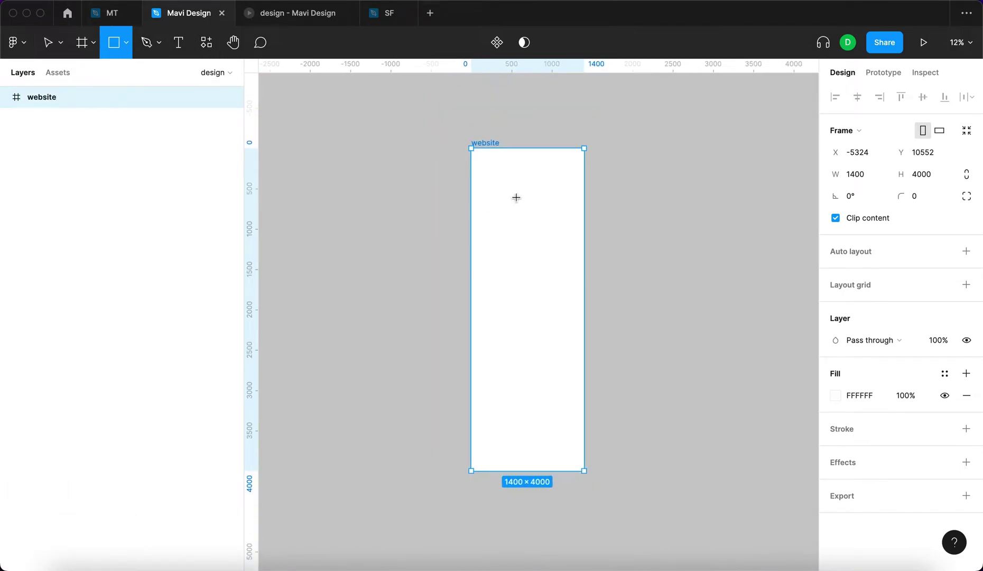
click(516, 197)
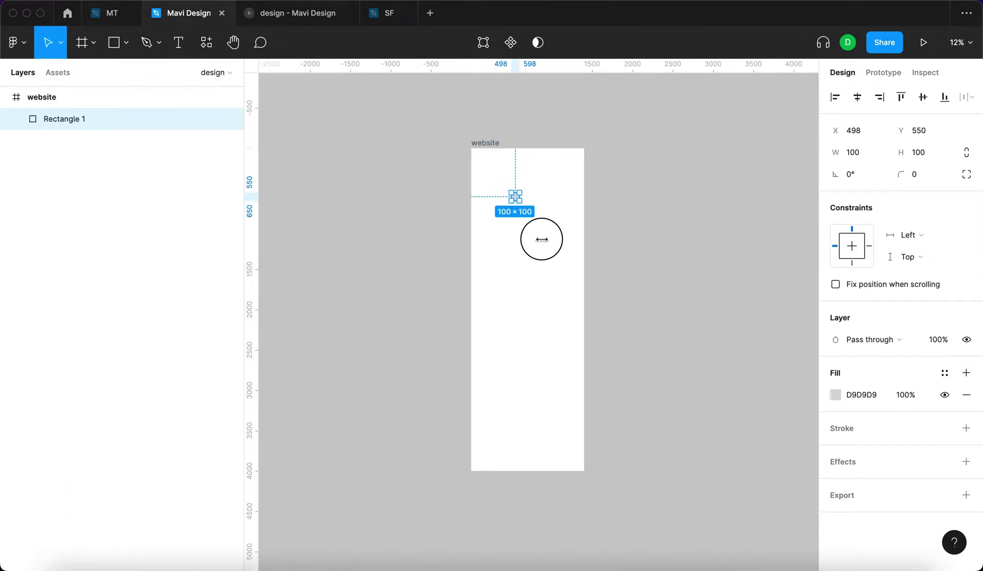
drag(542, 239, 529, 373)
drag(520, 272, 500, 252)
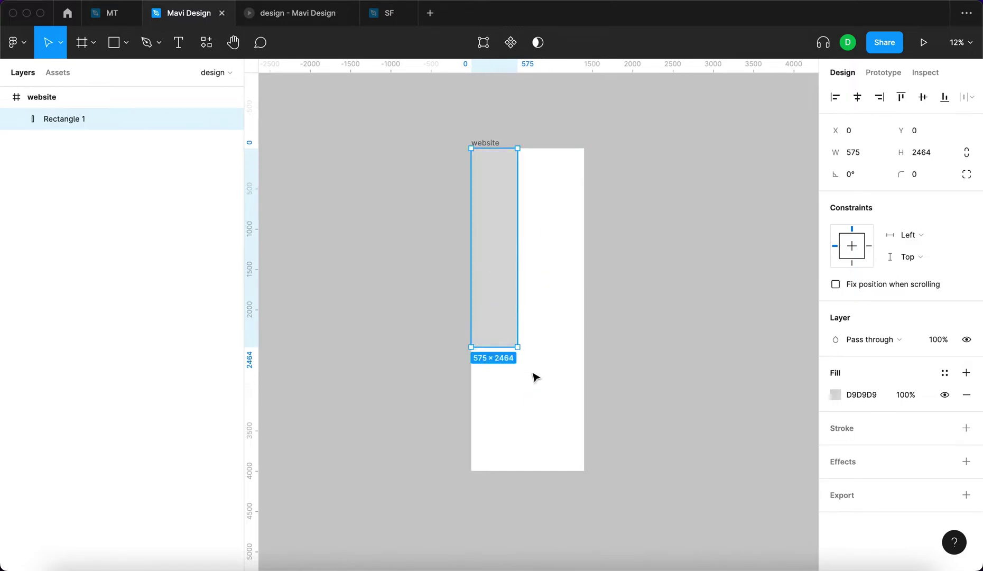
drag(517, 347, 545, 189)
click(629, 325)
click(497, 144)
Step: Turn off Clip content so the tall rectangle shows below the website frame
click(835, 217)
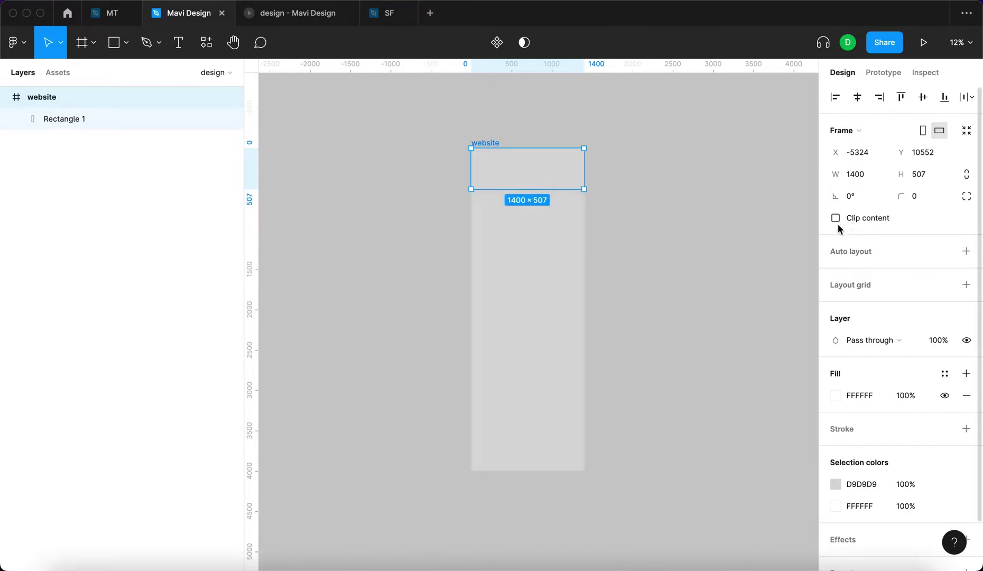
click(742, 258)
click(483, 142)
scroll(537, 186, up, 3)
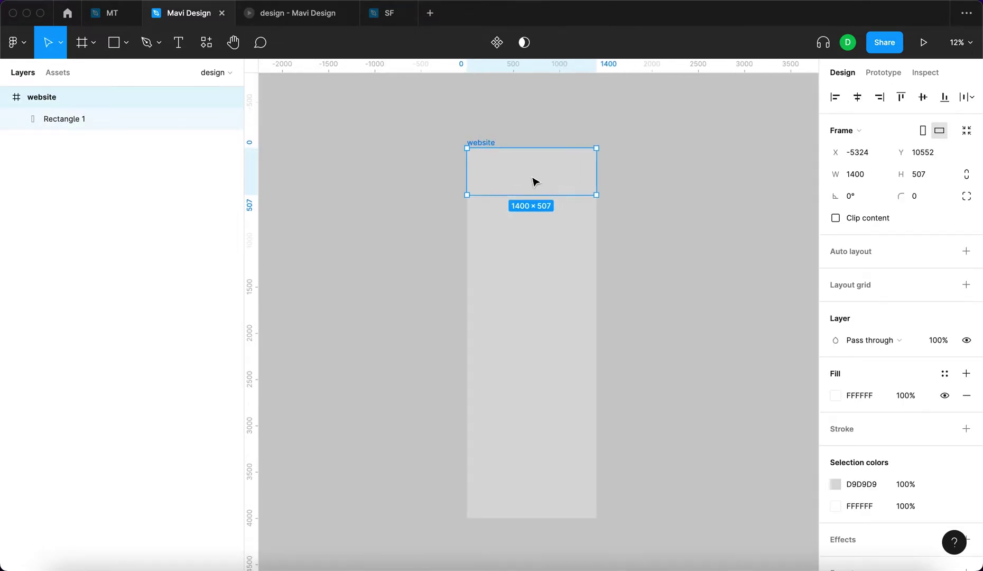
drag(552, 220, 552, 262)
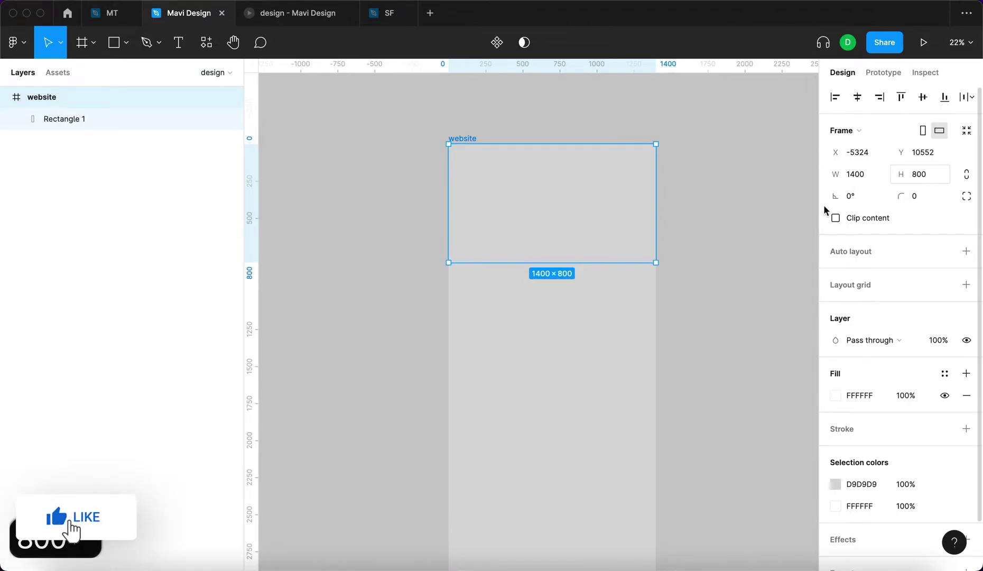
Step: Set the website frame's height to 800 and reselect it in the layers list
click(526, 186)
click(467, 139)
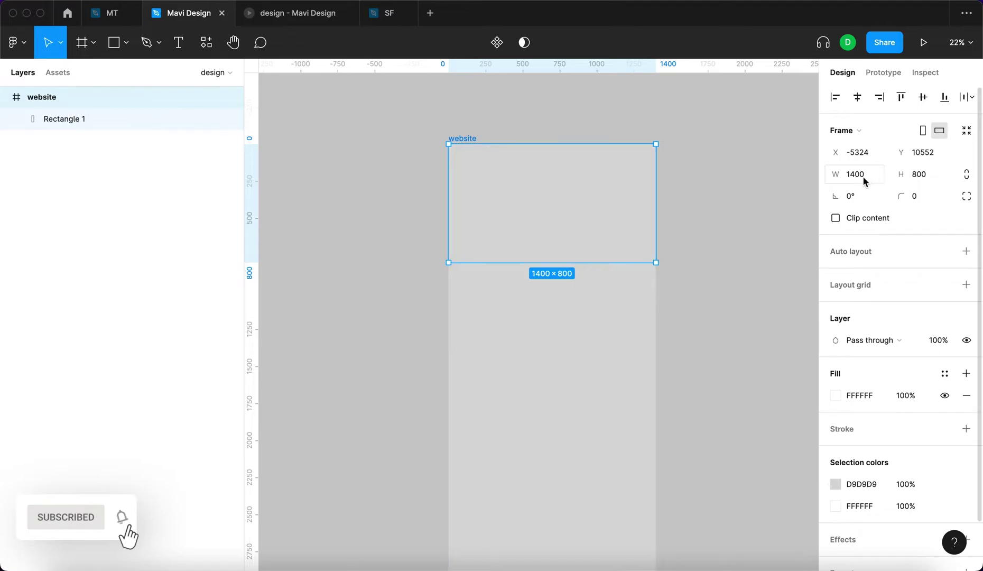
click(922, 176)
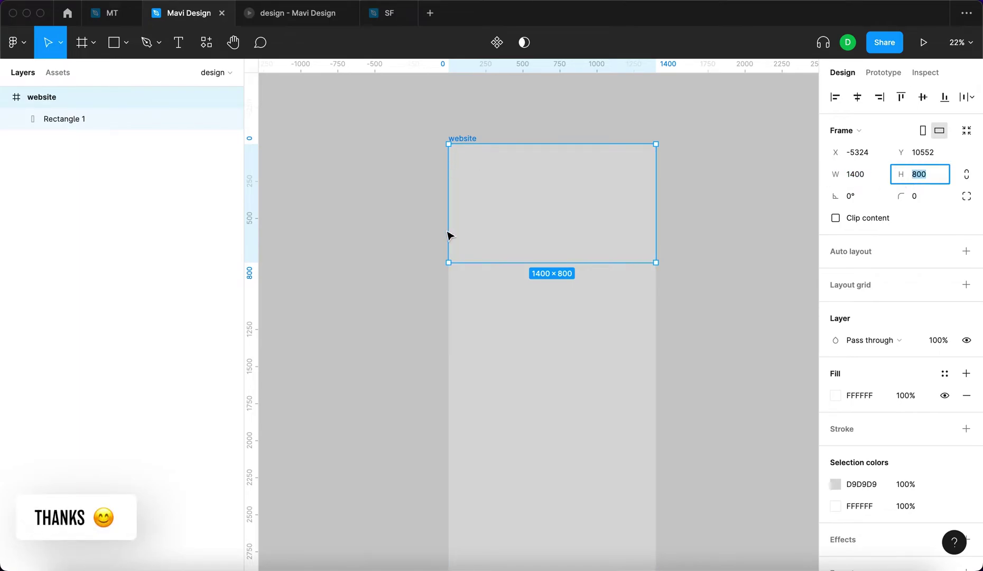
key(Escape)
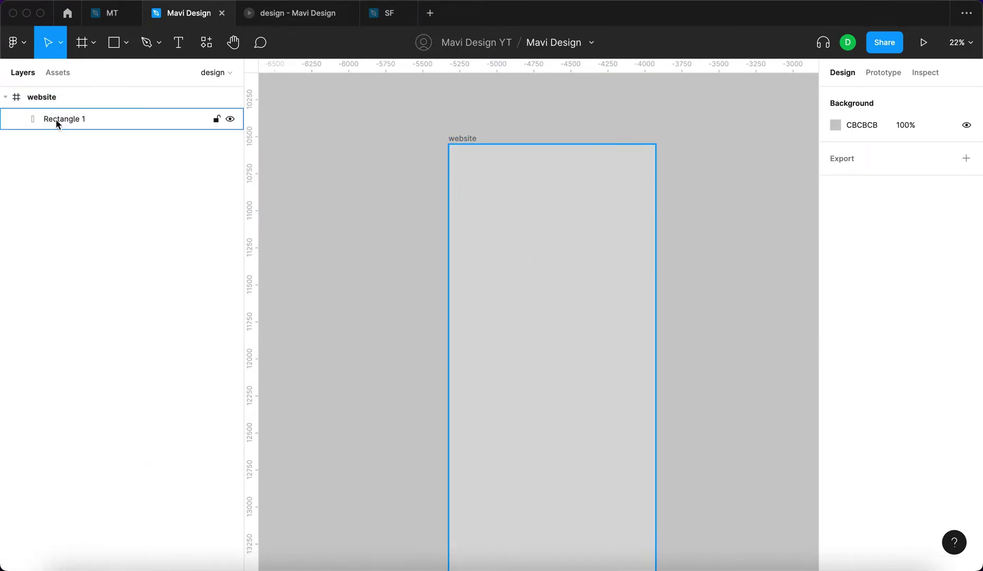
click(599, 266)
scroll(599, 265, down, 5)
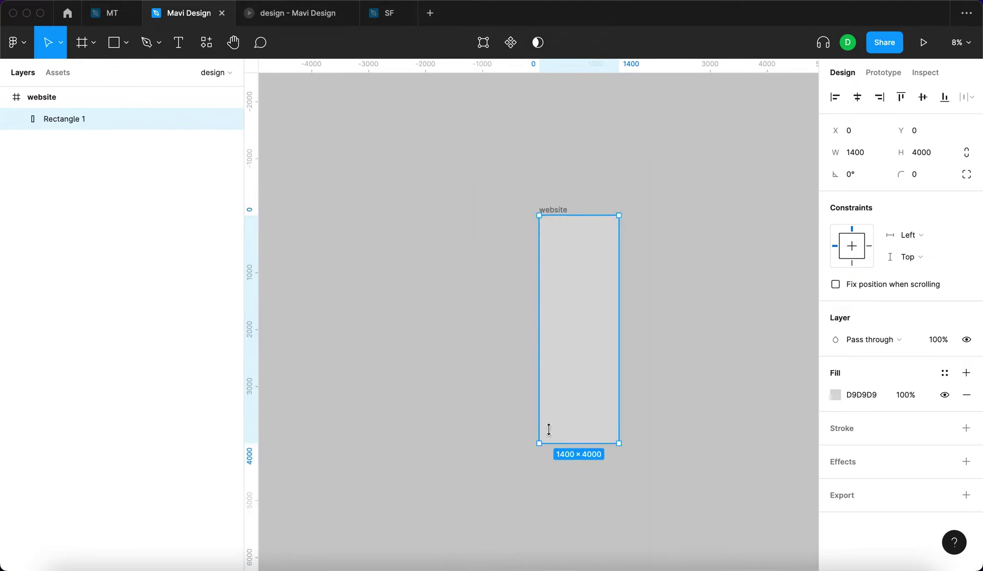
click(90, 97)
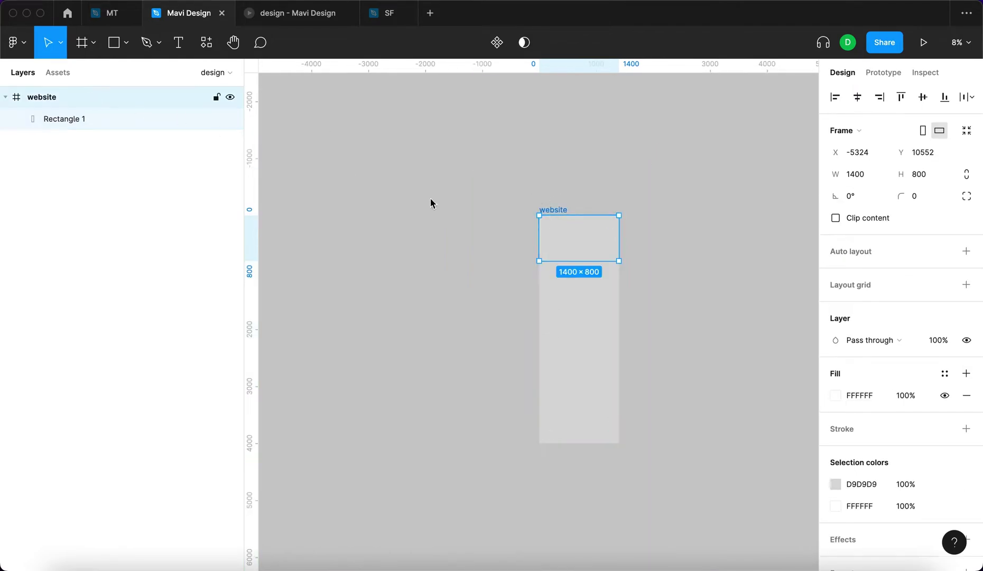
Step: Set the website frame's prototype overflow scrolling to Vertical scrolling
click(878, 74)
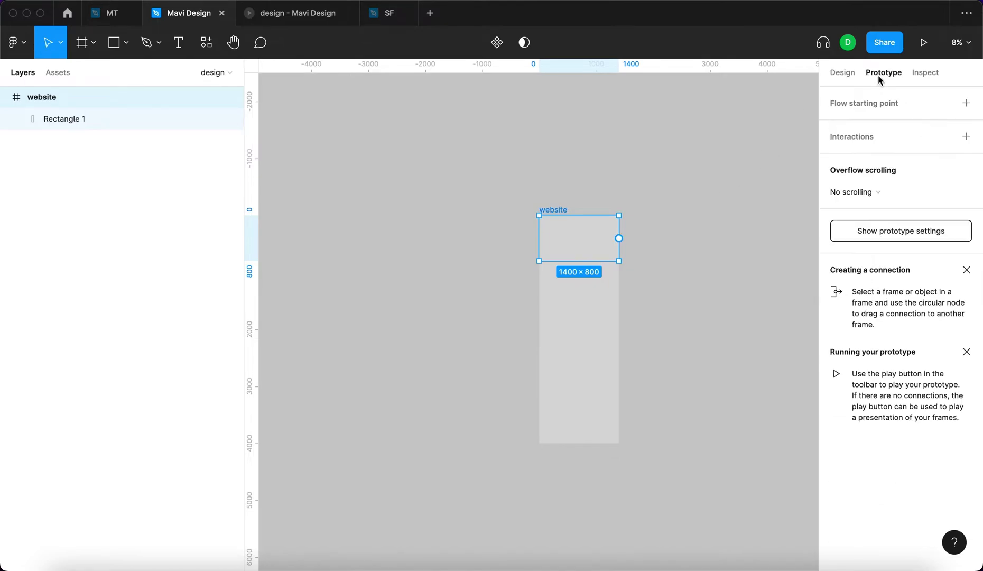
click(886, 191)
click(896, 223)
click(712, 290)
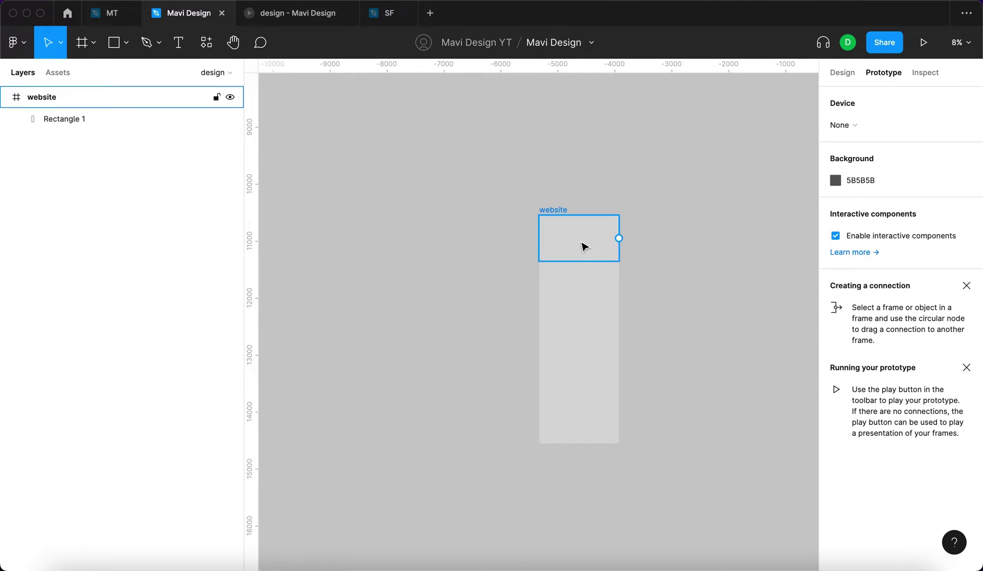
scroll(581, 242, up, 5)
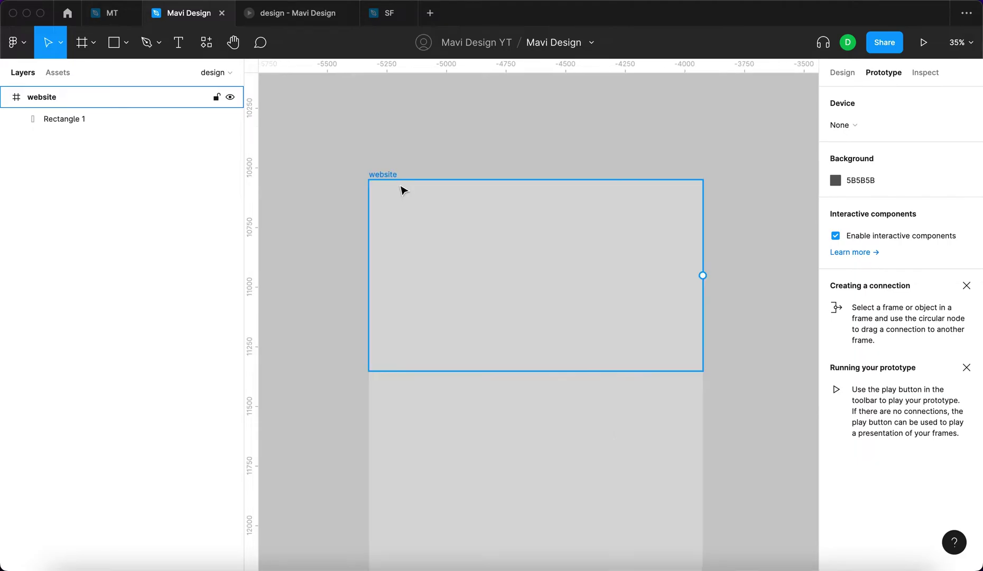
click(385, 175)
Step: Draw a 1400 × 73 header bar across the top of the frame and fill it dark grey
key(r)
mouse_move(391, 196)
mouse_down()
mouse_move(536, 219)
mouse_move(465, 192)
mouse_move(701, 196)
mouse_up()
click(840, 74)
click(835, 395)
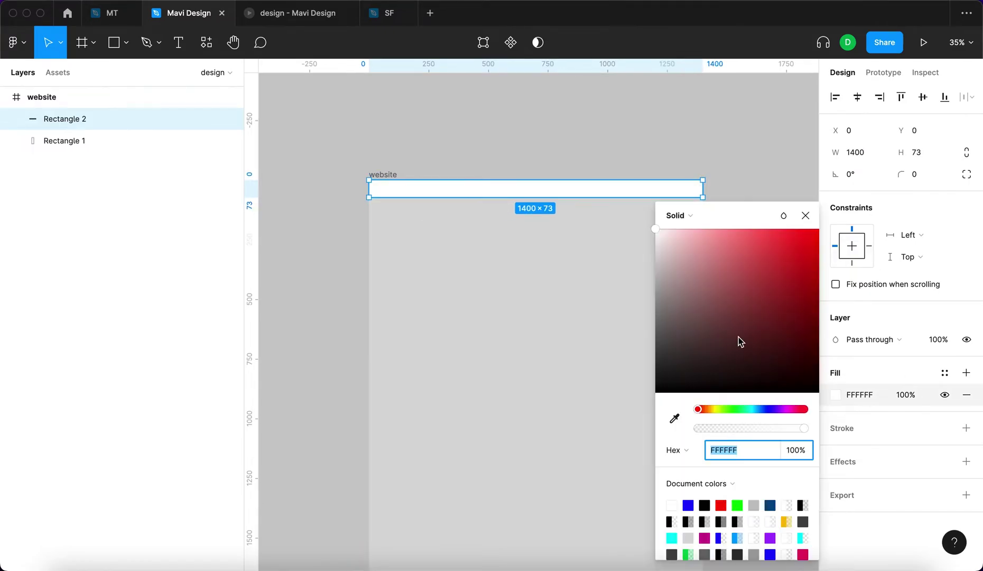
click(655, 340)
click(383, 176)
Step: Darken the tall background rectangle's fill to near-black
click(463, 267)
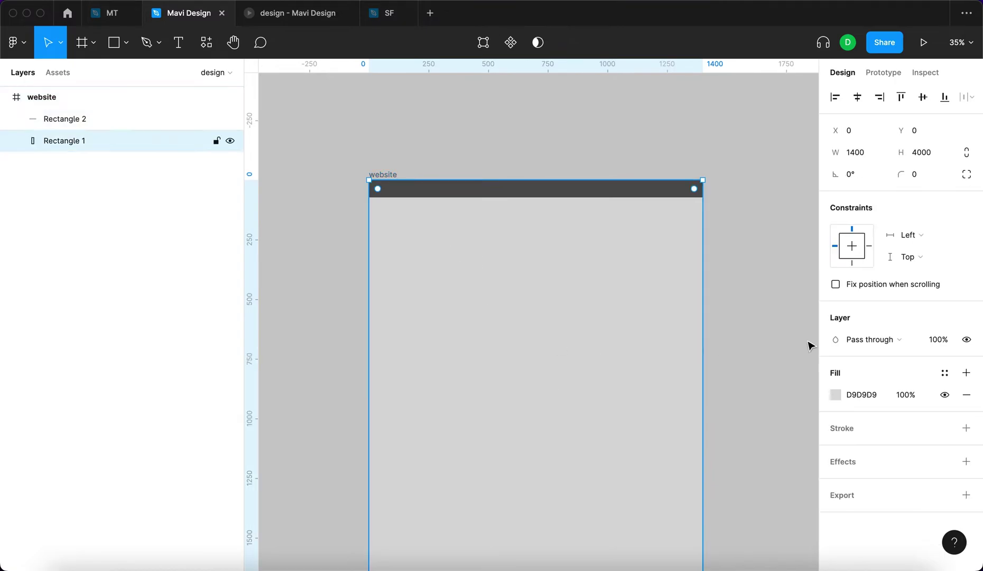
click(835, 395)
drag(693, 347, 639, 378)
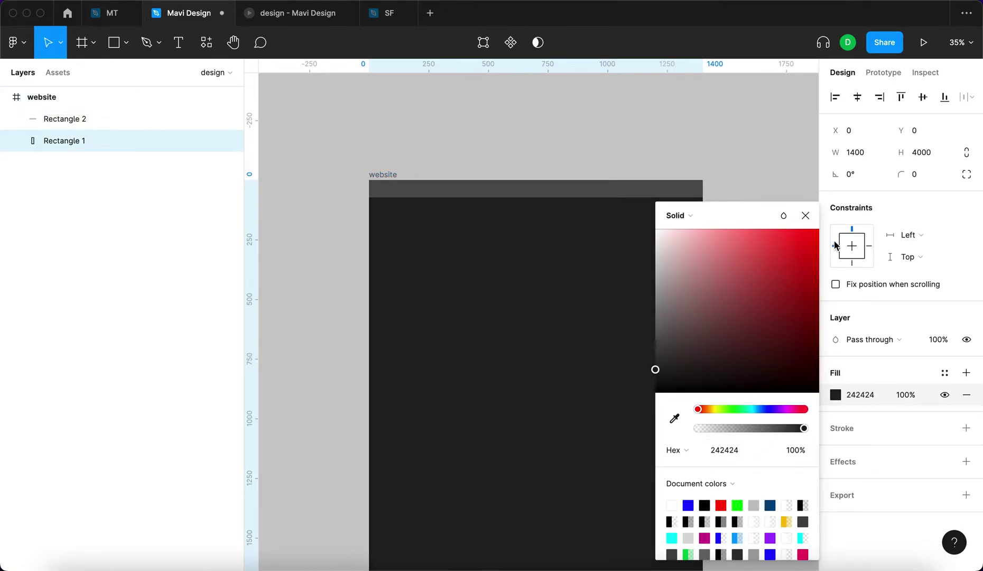
click(805, 215)
click(664, 122)
key(space)
drag(458, 142, 493, 135)
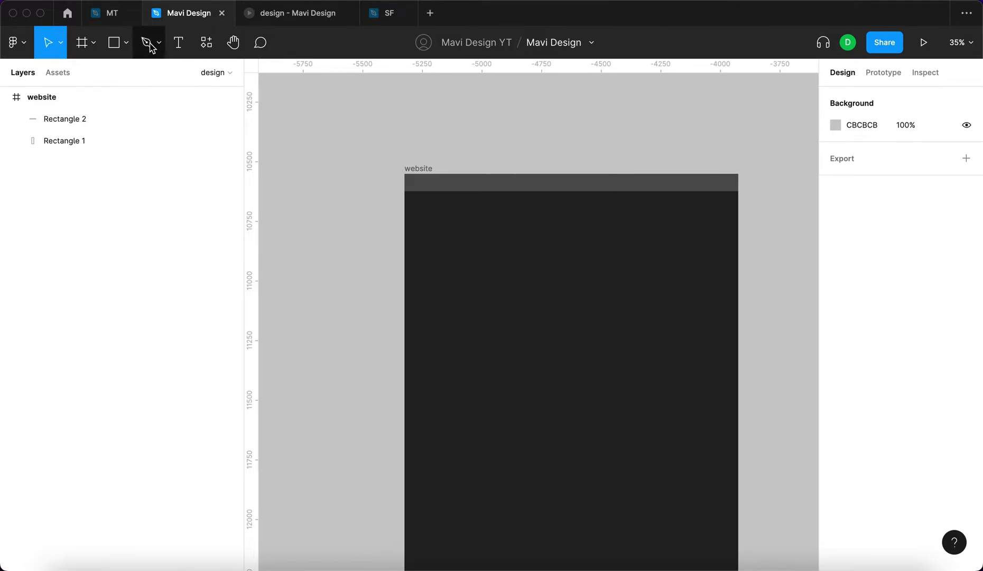
click(178, 43)
Step: Add a 'Website headline' text at font size 60
click(433, 226)
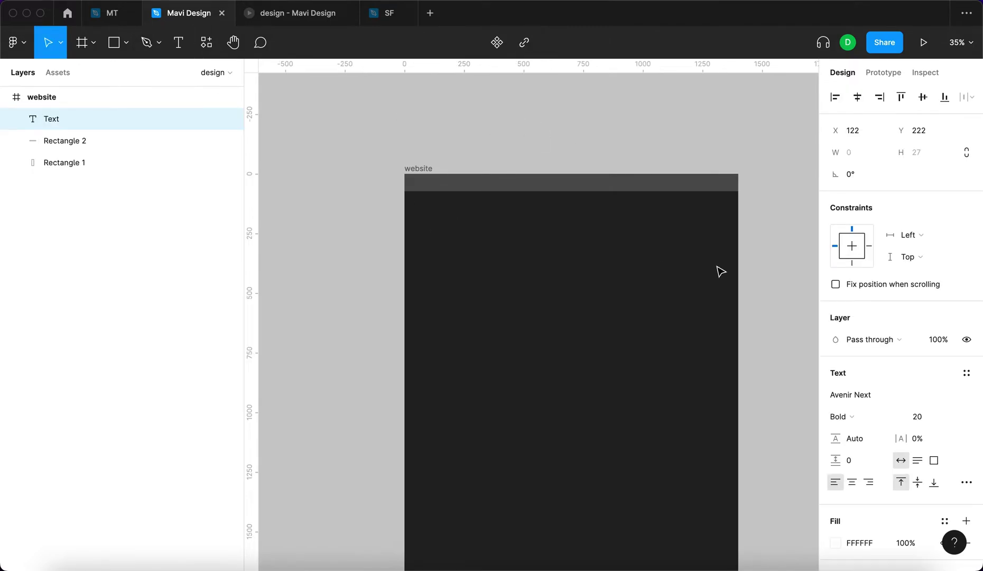
text(Headline)
key(super+a)
text(W)
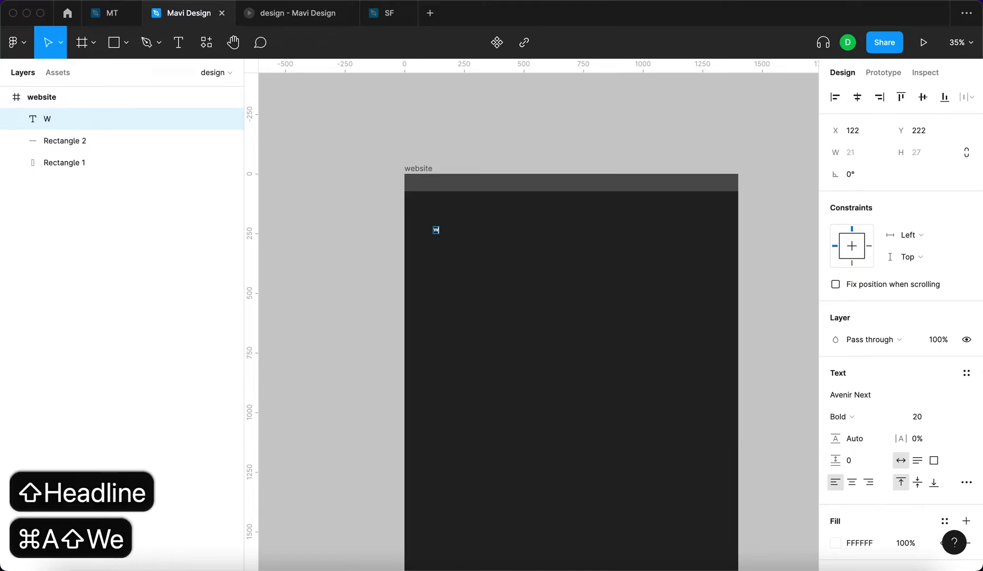
text(ebsite headline)
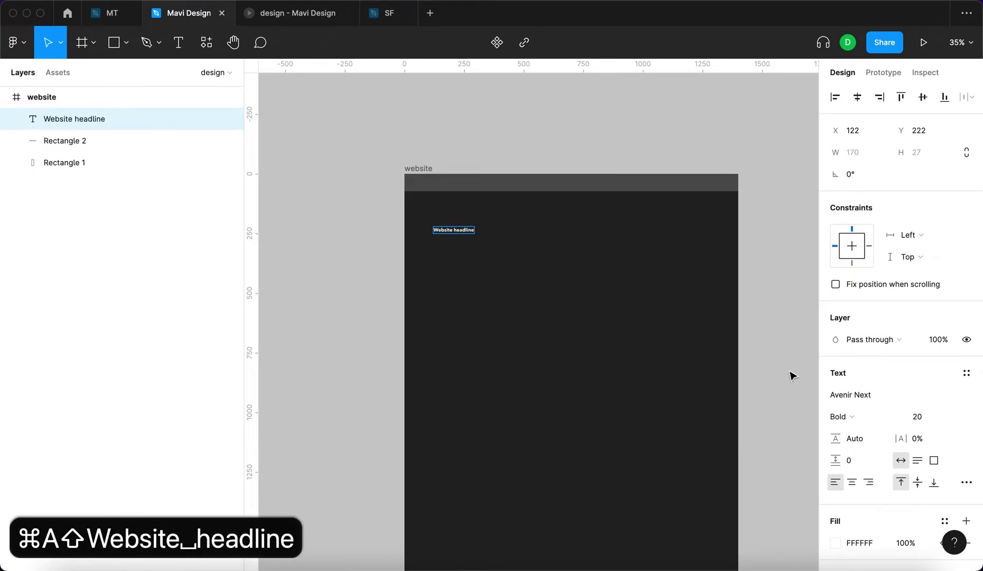
click(917, 416)
key(shift+Up)
key(shift+Up)
key(shift+Up)
key(shift+Up)
Step: Duplicate the headline below it and retype it as 'Website subheadline lorem ipsum dolor sit amet'
key(Return)
click(488, 305)
scroll(488, 305, up, 5)
scroll(488, 305, down, 3)
drag(511, 225, 504, 255)
double_click(501, 254)
text(Websi)
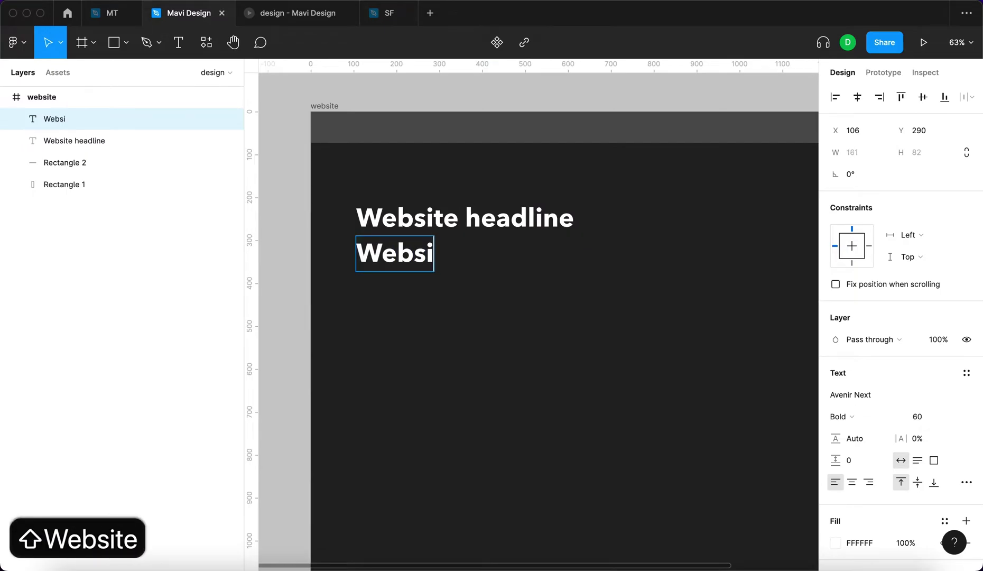
text(te subheadline l)
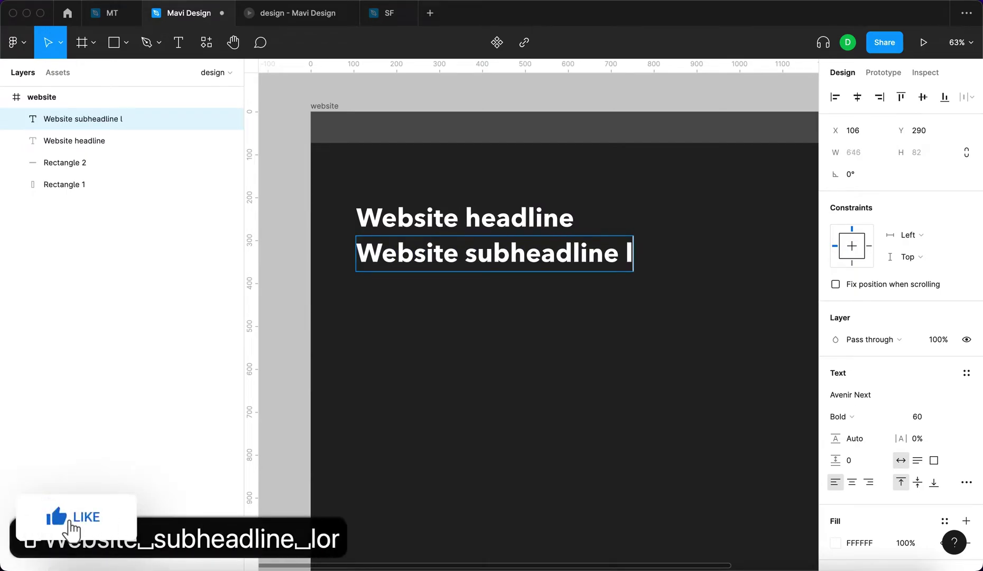
text(orem ipsum dolor)
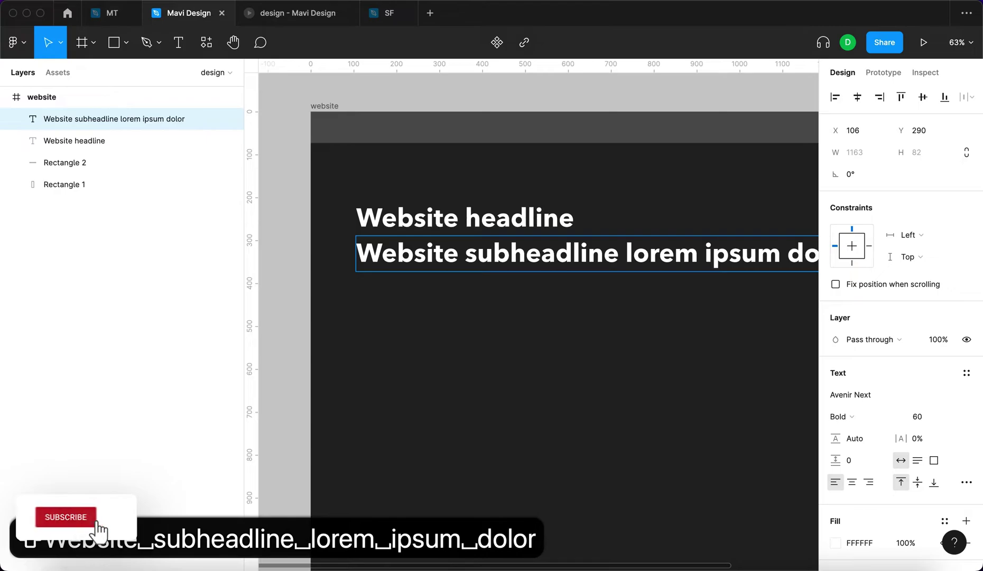
text( sit amet)
Step: Make the subheadline 20 px Demi Bold and draw a rectangle beneath it
key(Escape)
click(916, 417)
text(2)
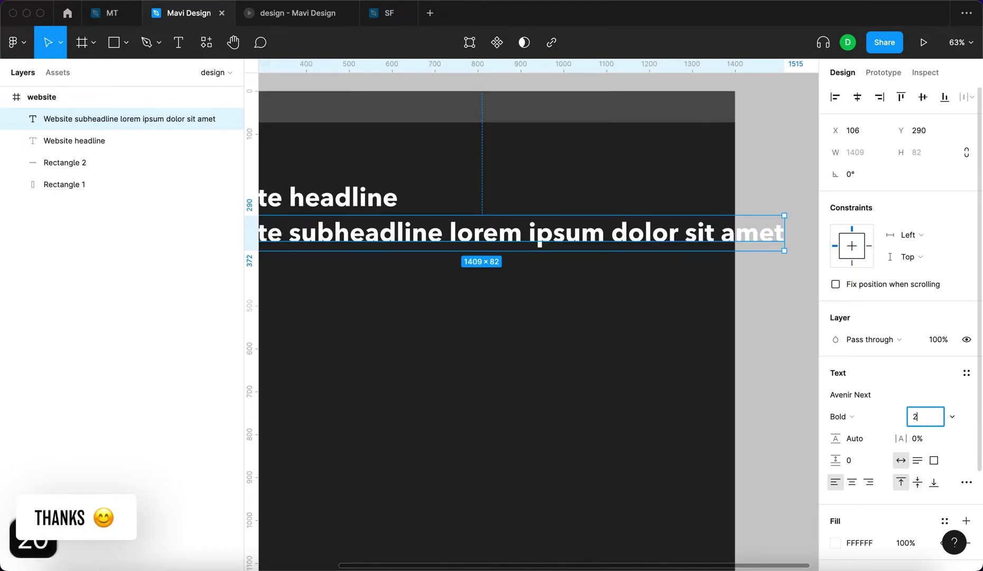
text(0)
key(Return)
scroll(528, 410, left, 3)
scroll(527, 409, up, 1)
key(alt+super+comma)
key(shift+Right)
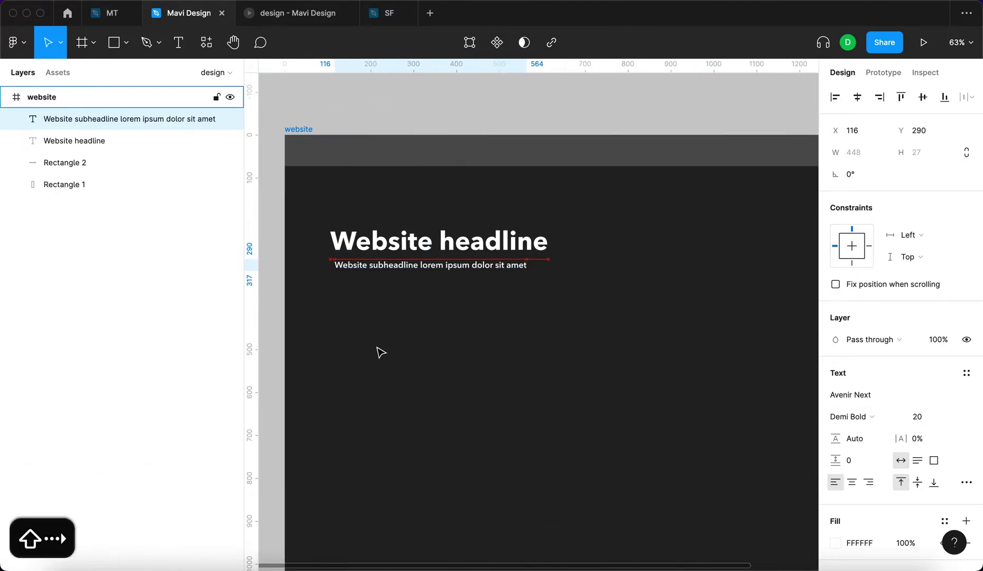
key(r)
drag(335, 282, 421, 317)
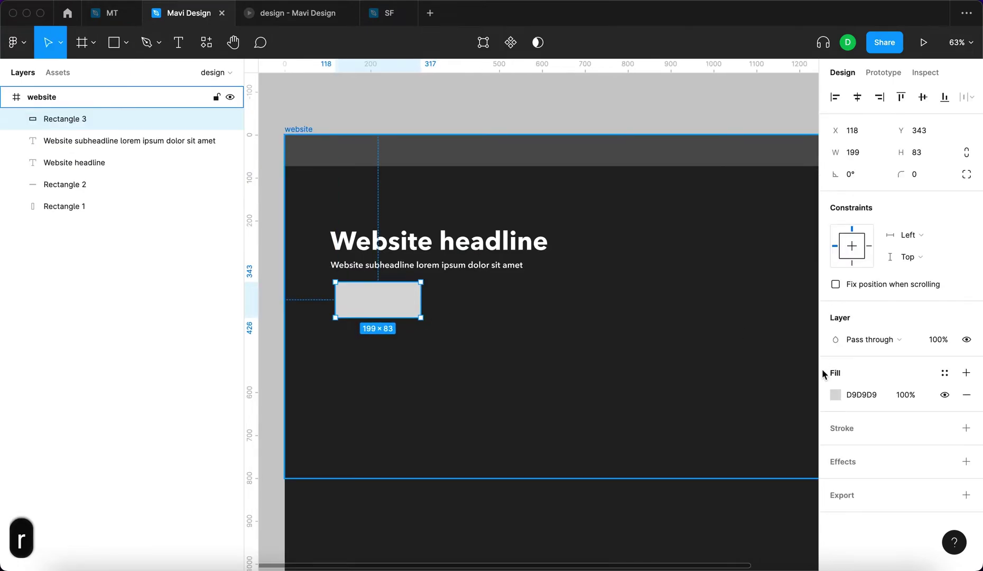
Step: Give the rectangle corner radius 60, align it with the headline, and reduce its height to 57
click(917, 175)
text(6)
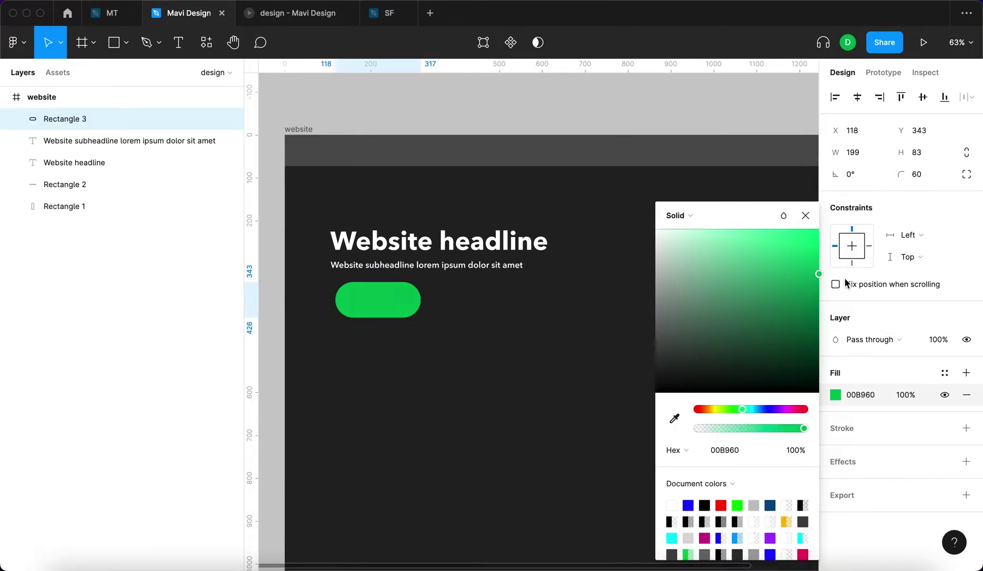
click(811, 221)
scroll(419, 364, up, 5)
scroll(338, 232, left, 2)
scroll(338, 233, up, 2)
drag(449, 315, 437, 317)
drag(438, 352, 446, 332)
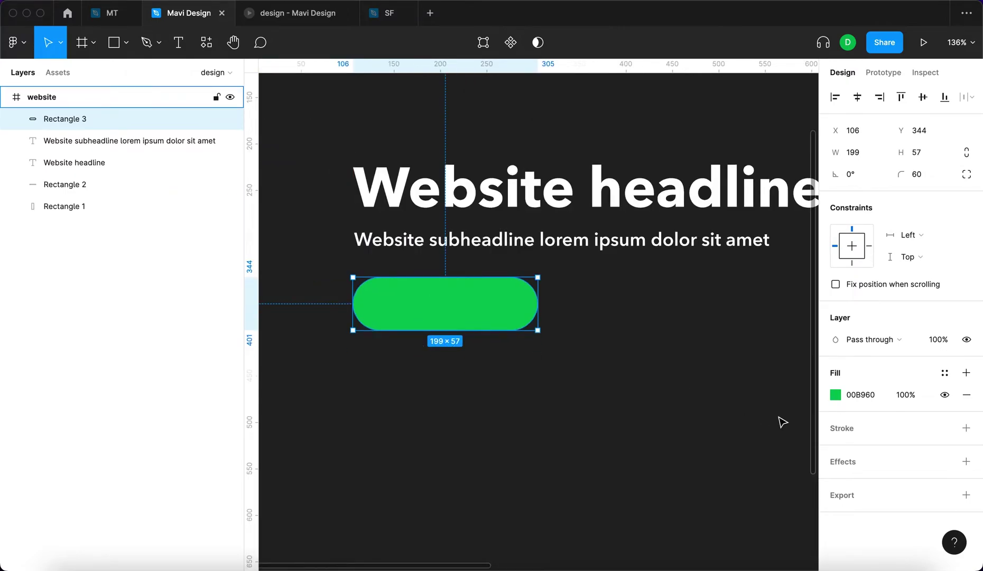
key(super+0)
Step: Fill the button bright green (00D293) and reselect the subheadline
click(834, 395)
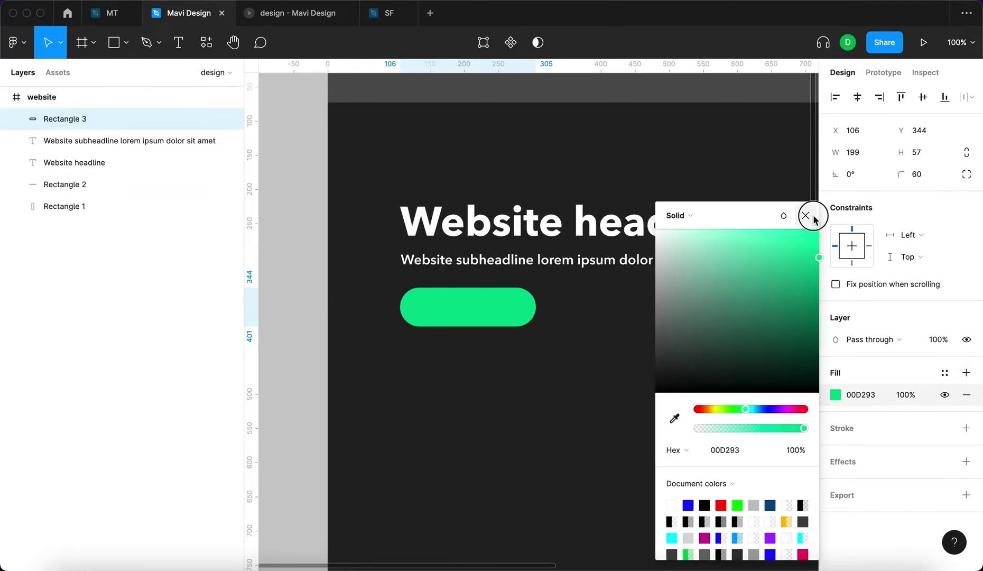
click(810, 216)
click(308, 266)
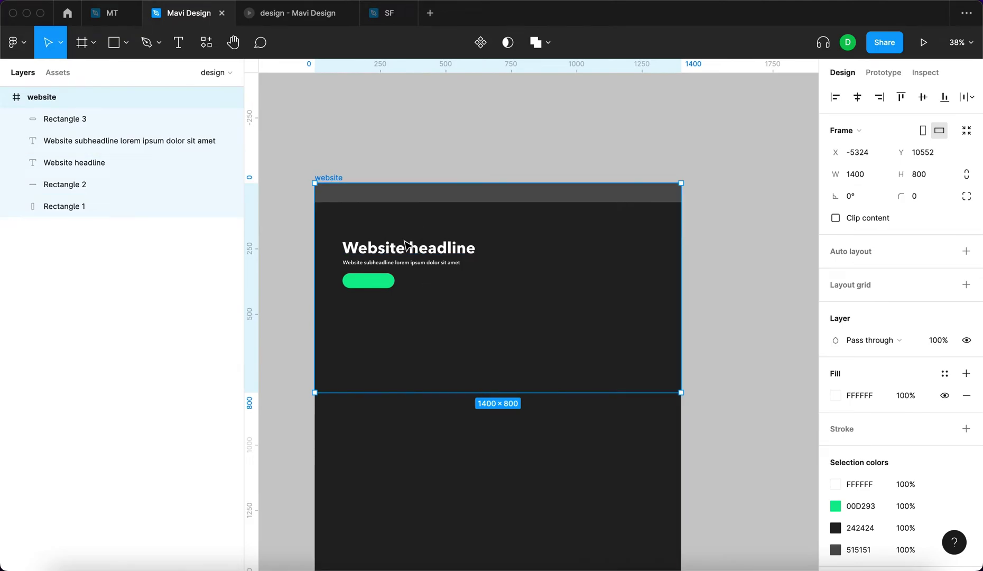
click(409, 246)
scroll(419, 258, down, 3)
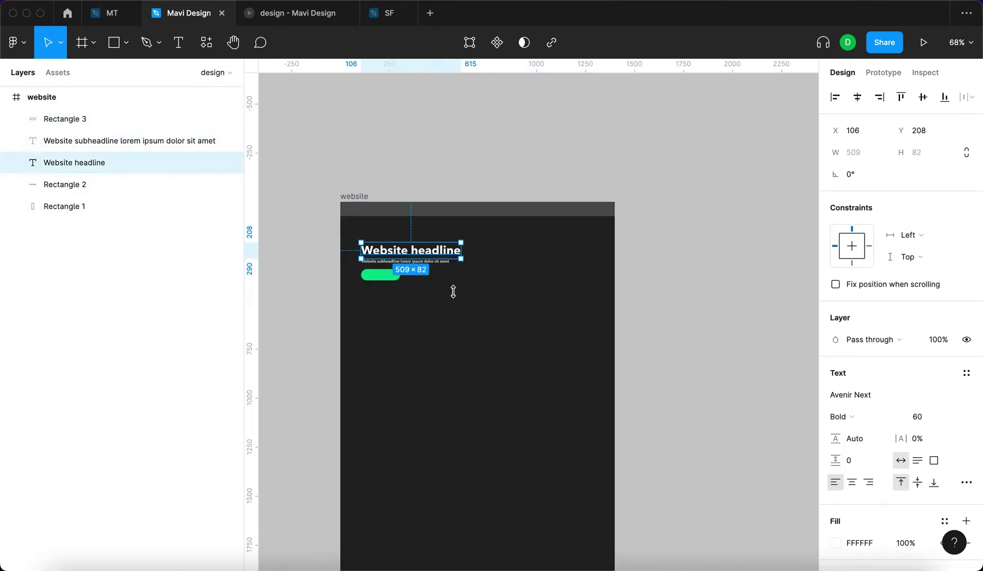
click(354, 196)
click(478, 177)
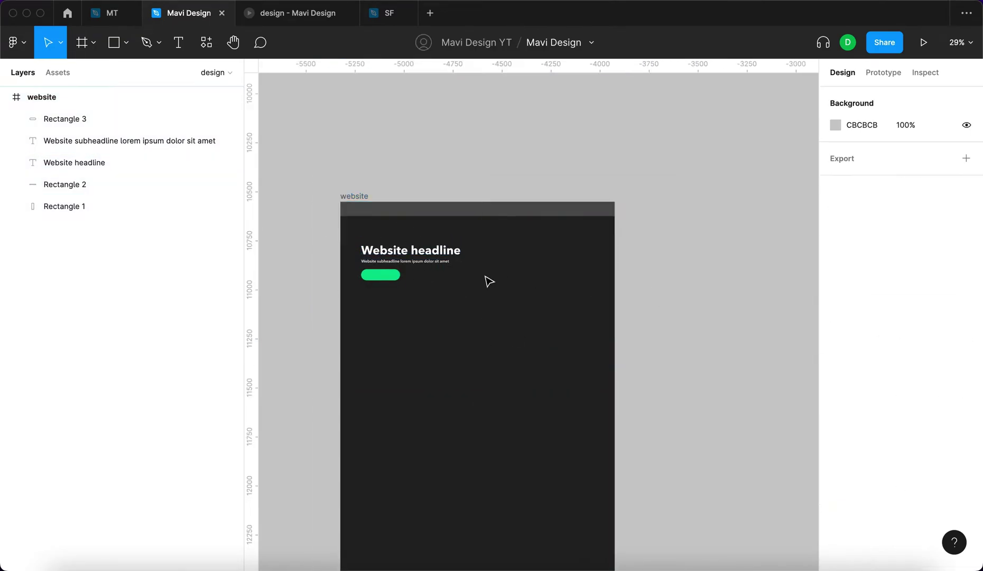
scroll(460, 274, up, 5)
click(435, 249)
scroll(478, 259, left, 3)
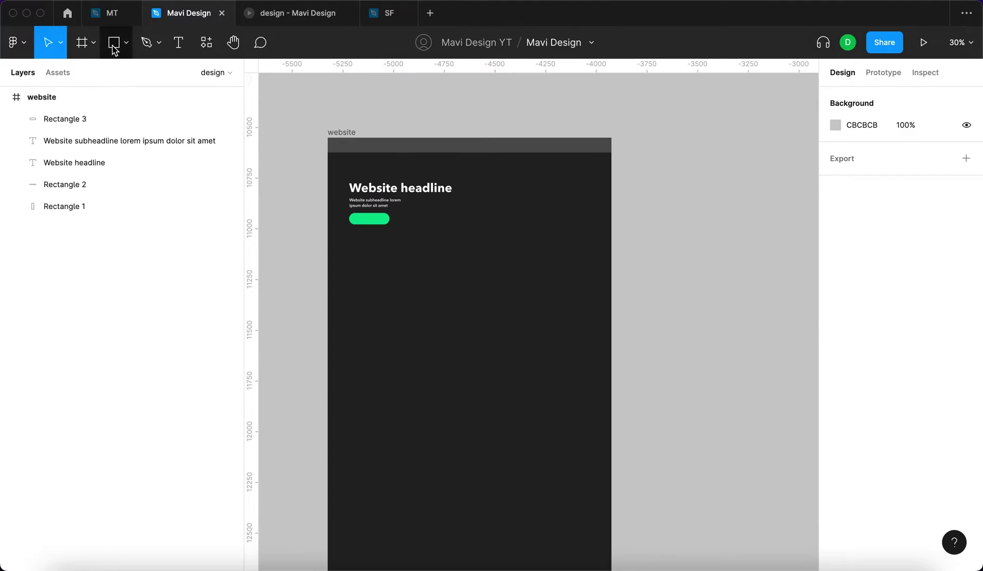
Step: Draw a full-width section band filled 434343 below the hero and duplicate it further down
click(114, 45)
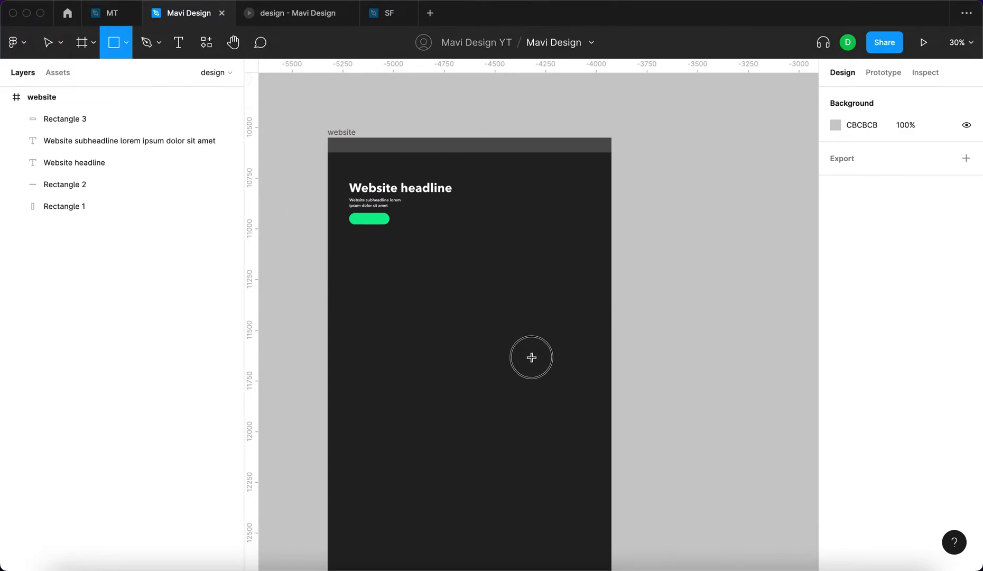
drag(351, 270, 611, 373)
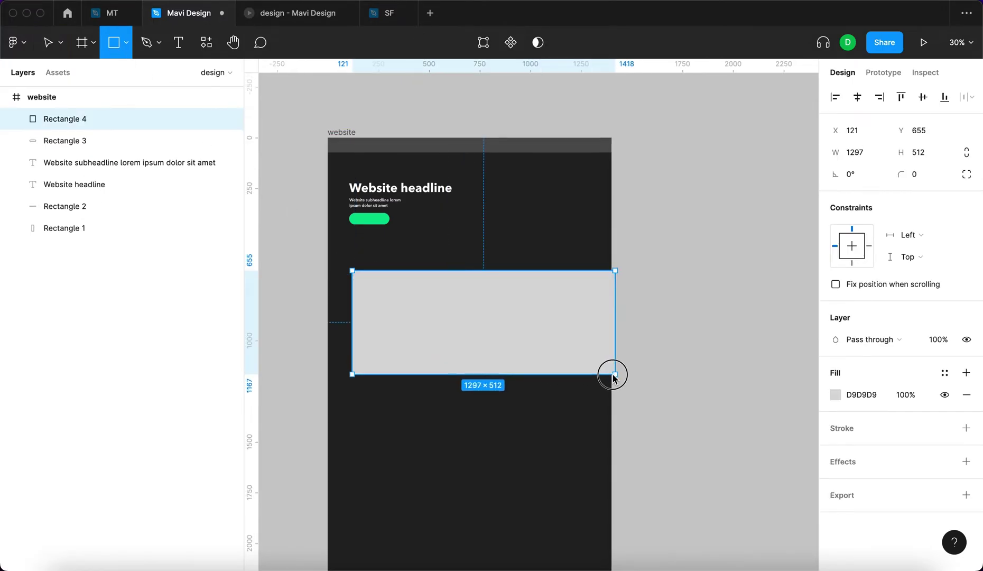
drag(351, 306, 329, 306)
click(834, 395)
drag(740, 312, 599, 349)
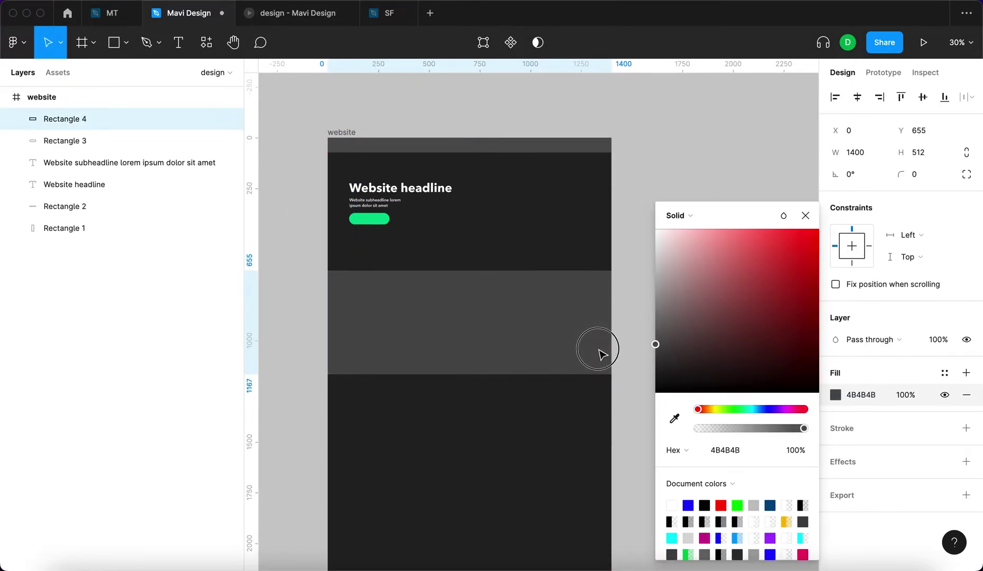
click(805, 215)
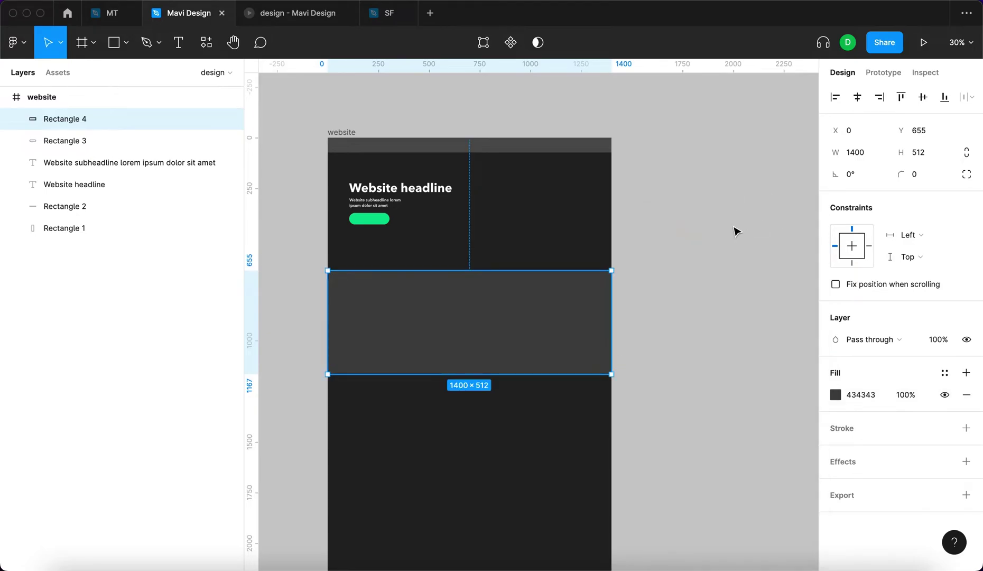
scroll(490, 367, down, 5)
drag(522, 228, 521, 432)
scroll(520, 432, down, 2)
scroll(519, 417, down, 5)
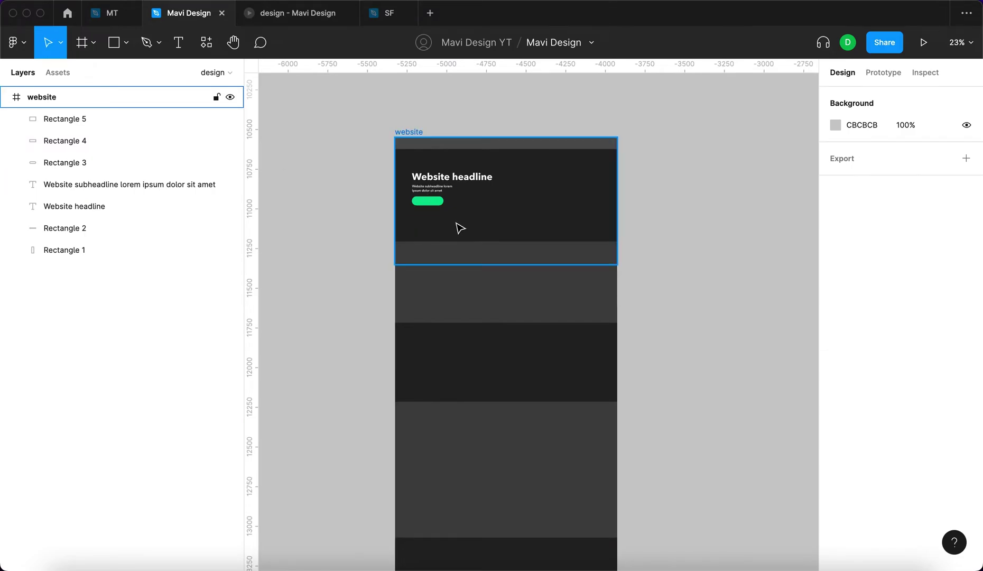
Step: Draw a square image placeholder in a section and copy it into the next section
key(r)
drag(432, 253, 487, 308)
drag(437, 289, 563, 202)
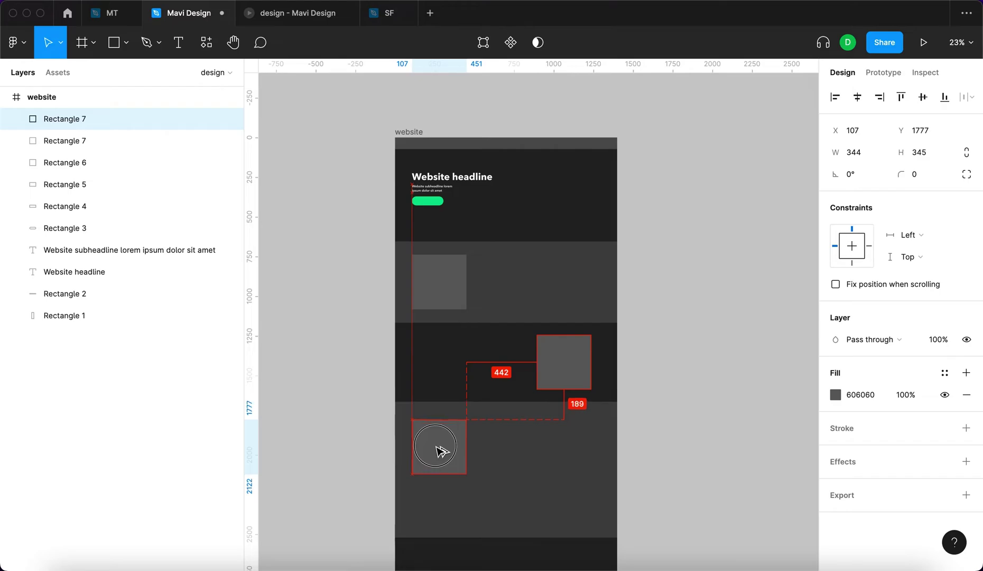
key(Escape)
scroll(567, 251, left, 2)
scroll(396, 118, up, 2)
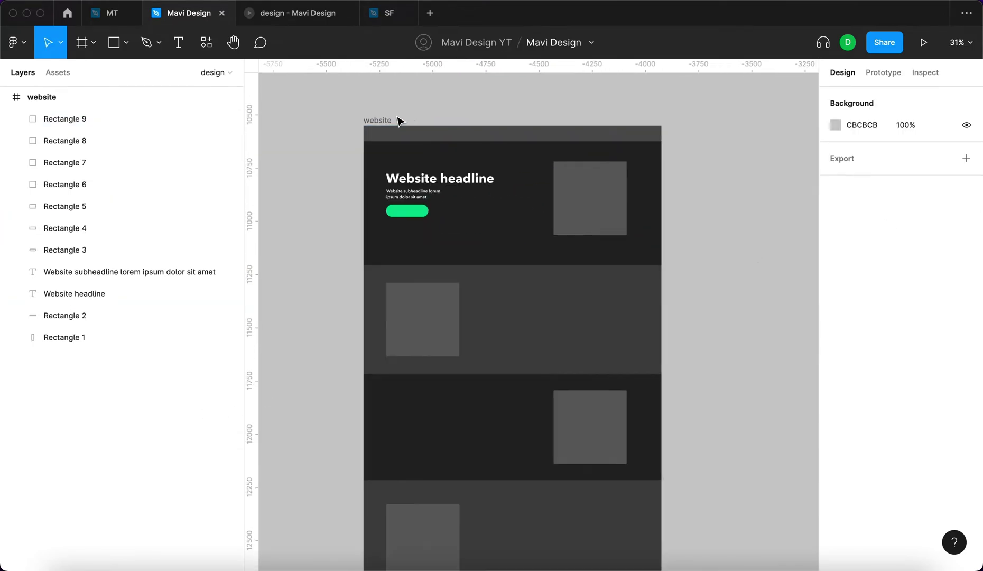
click(377, 120)
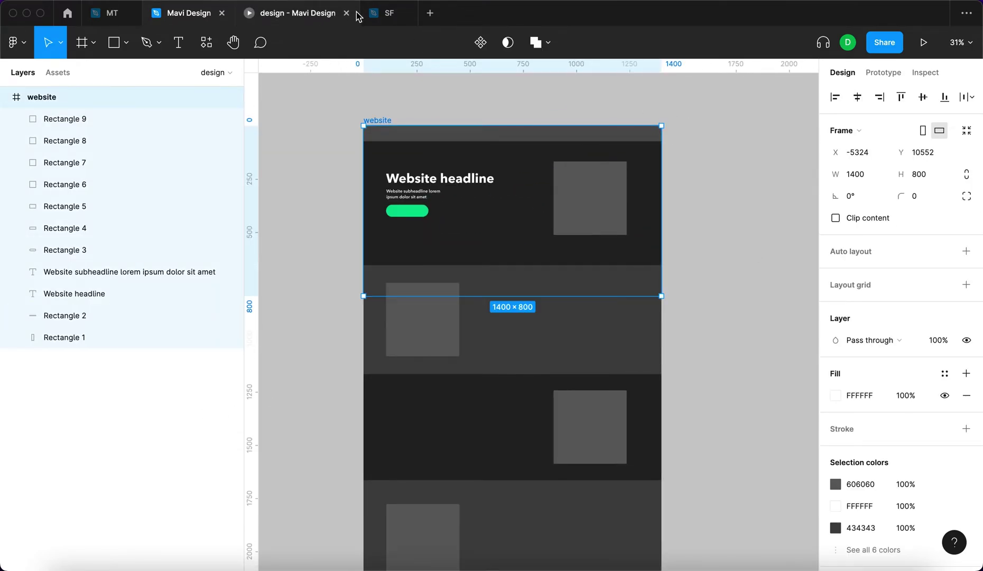
Step: Play the website frame as a prototype, scroll through its sections, then return to the editor
click(347, 14)
click(925, 48)
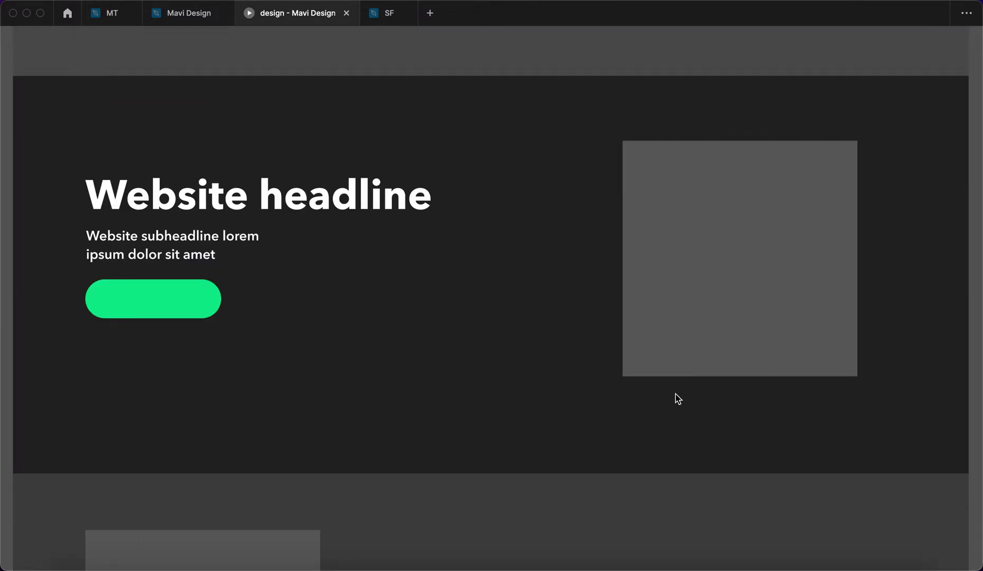
scroll(705, 354, down, 15)
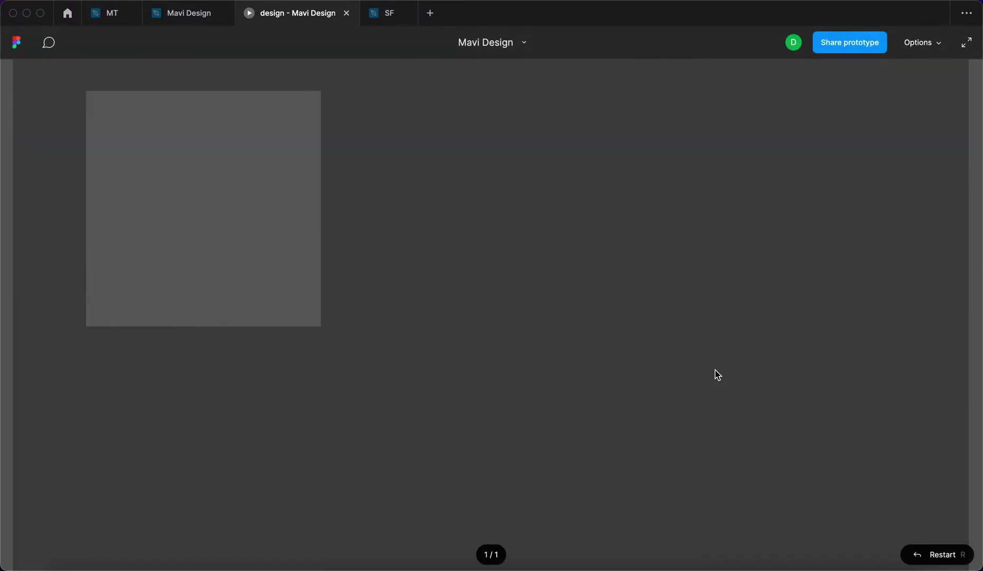
scroll(714, 370, up, 15)
click(188, 13)
Step: Copy the subheadline beside the website frame and retype it as 'SCROLL TO TOP'
click(761, 292)
scroll(749, 290, up, 3)
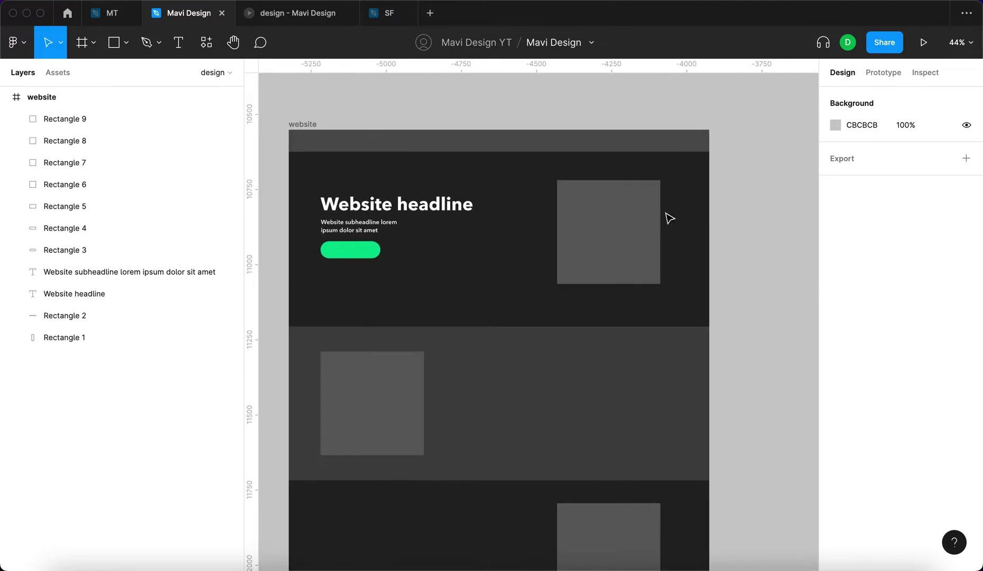
click(360, 255)
drag(358, 234, 762, 320)
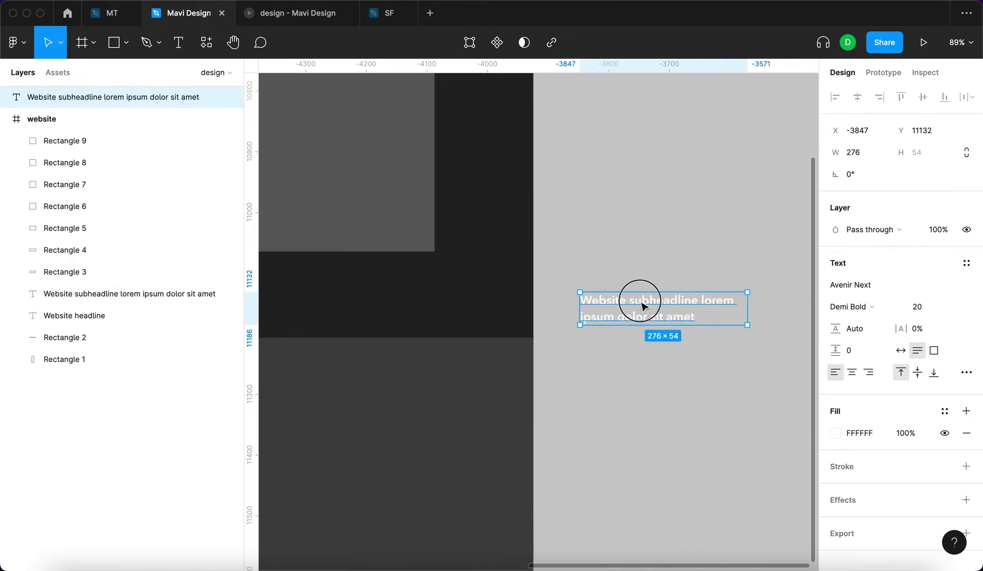
double_click(642, 305)
text(SCROLL TO)
key(BackSpace)
key(BackSpace)
text(OLL TO TOP)
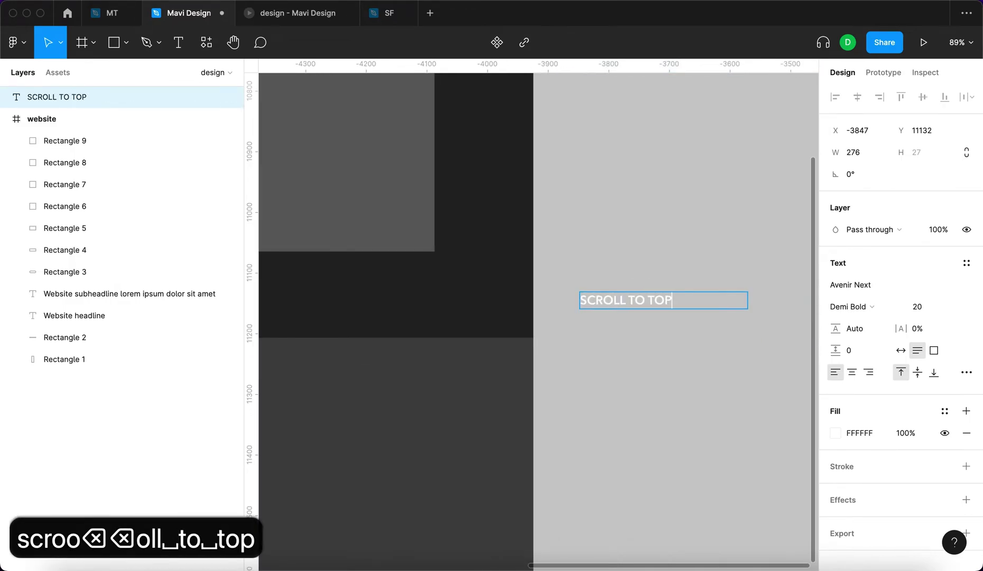
Step: Set the label's weight to Heavy and letter spacing to 7%
key(Escape)
click(852, 306)
click(858, 339)
scroll(696, 305, up, 5)
click(917, 328)
key(Up)
key(Up)
key(Up)
key(Up)
key(Up)
key(Up)
key(Up)
key(Up)
key(Up)
key(Up)
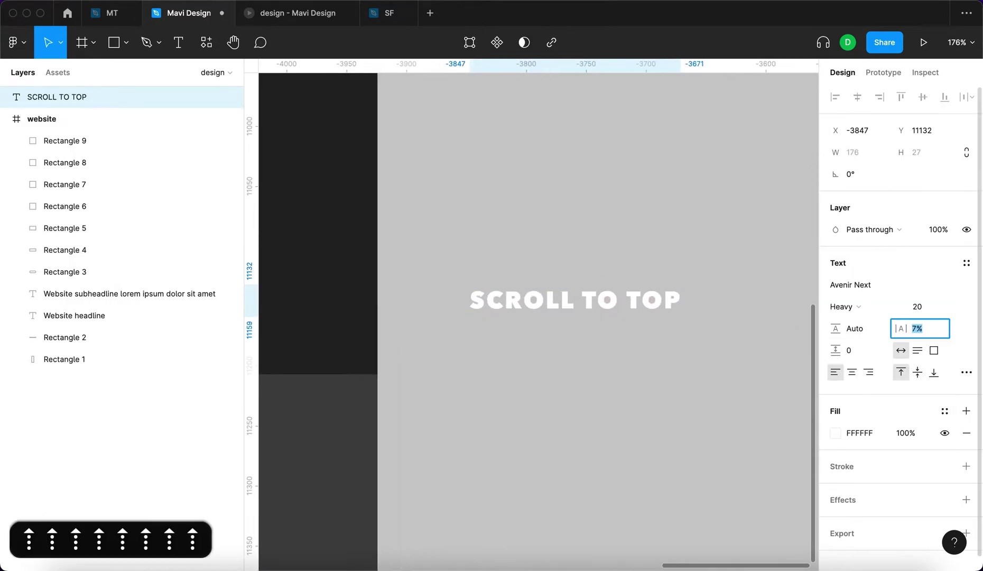
key(Return)
click(653, 248)
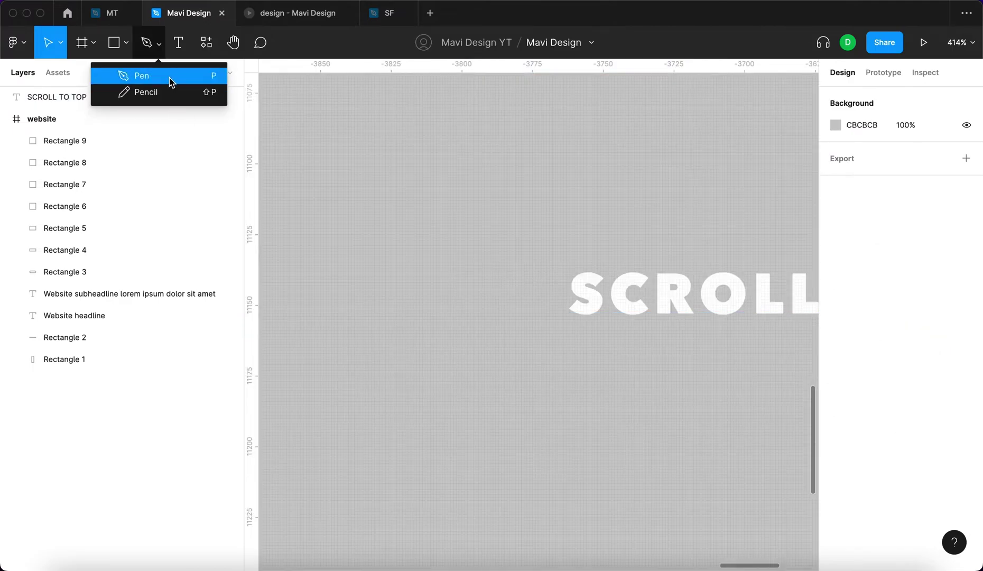
Step: Draw a three-point chevron with the Pen, using flat stroke ends and an FFFFFF stroke
click(169, 78)
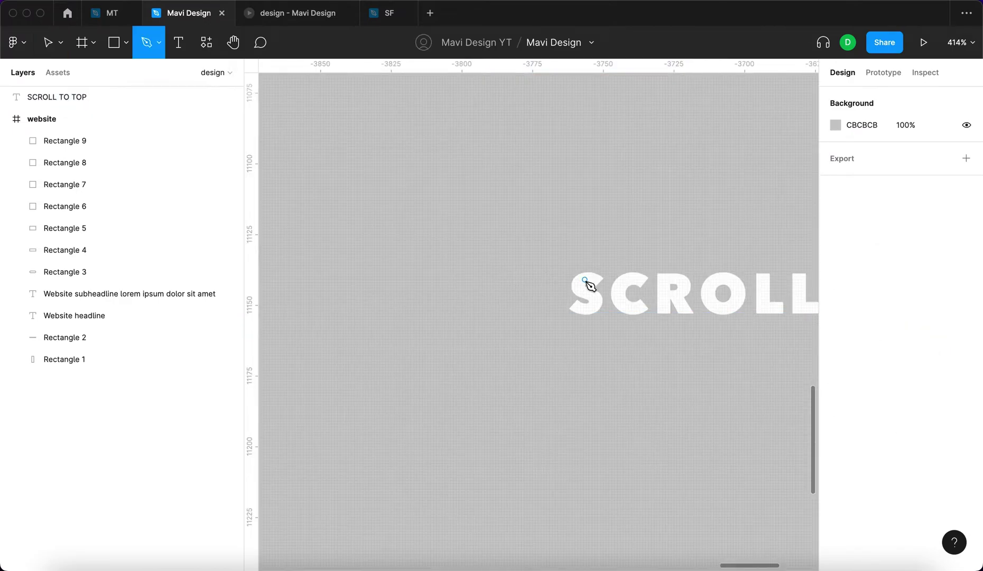
click(536, 288)
click(521, 274)
click(507, 288)
key(Return)
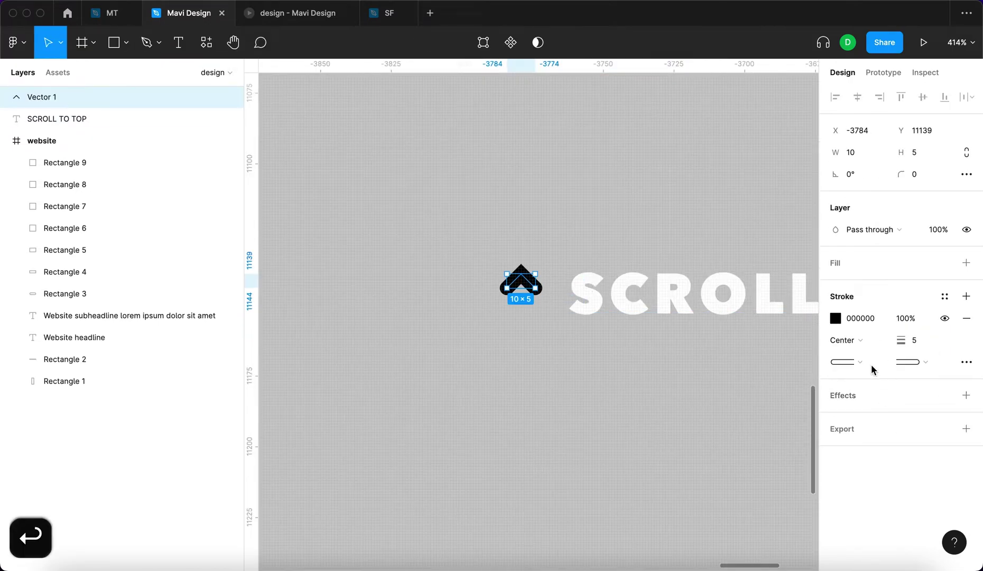
click(861, 362)
click(845, 253)
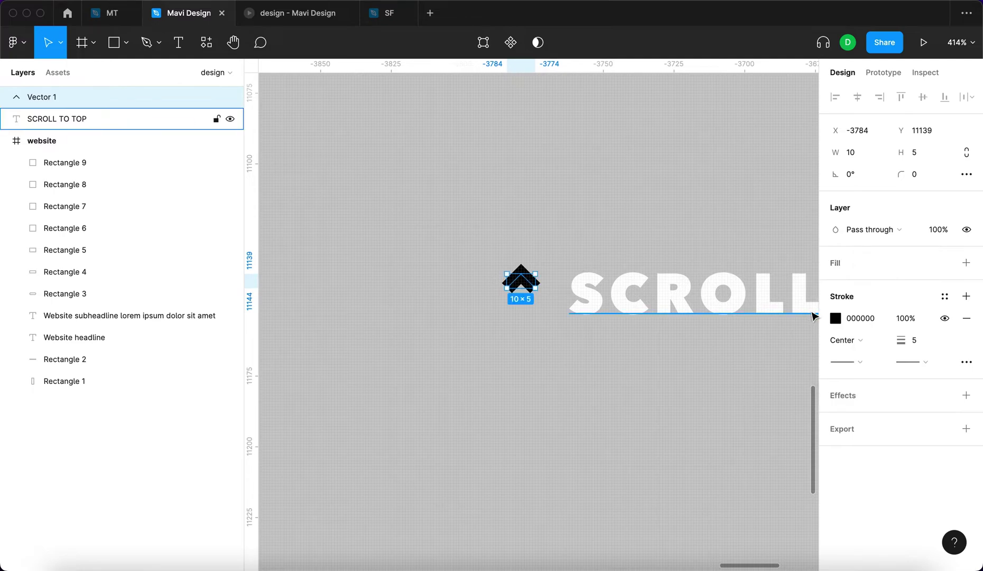
click(836, 318)
text(FFFFFF)
key(Return)
Step: Shift the white chevron to the left on the canvas
click(528, 196)
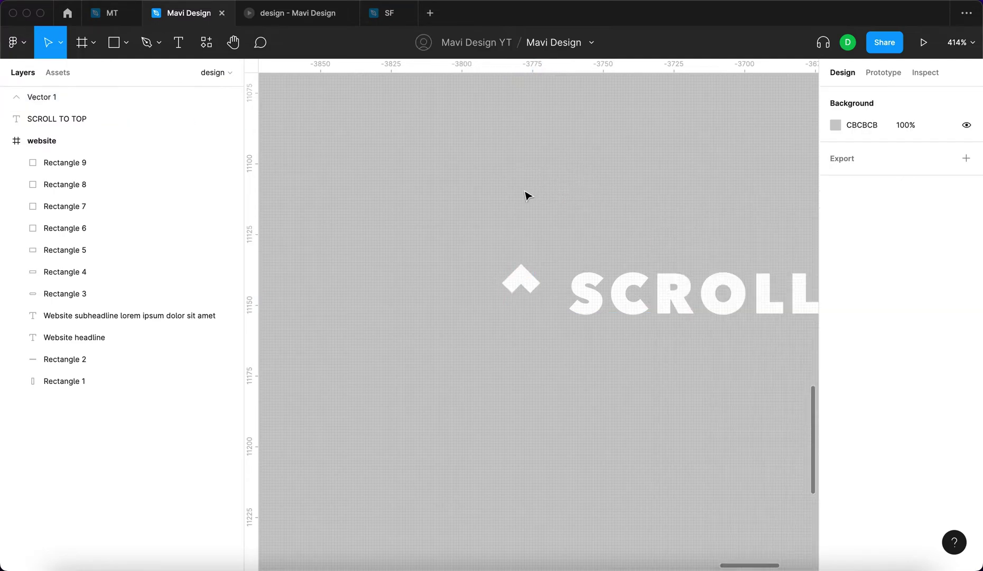
scroll(527, 195, up, 5)
click(484, 414)
drag(486, 404, 441, 403)
click(452, 344)
scroll(453, 346, down, 3)
Step: Draw a vertical stem running down from the chevron's apex
key(p)
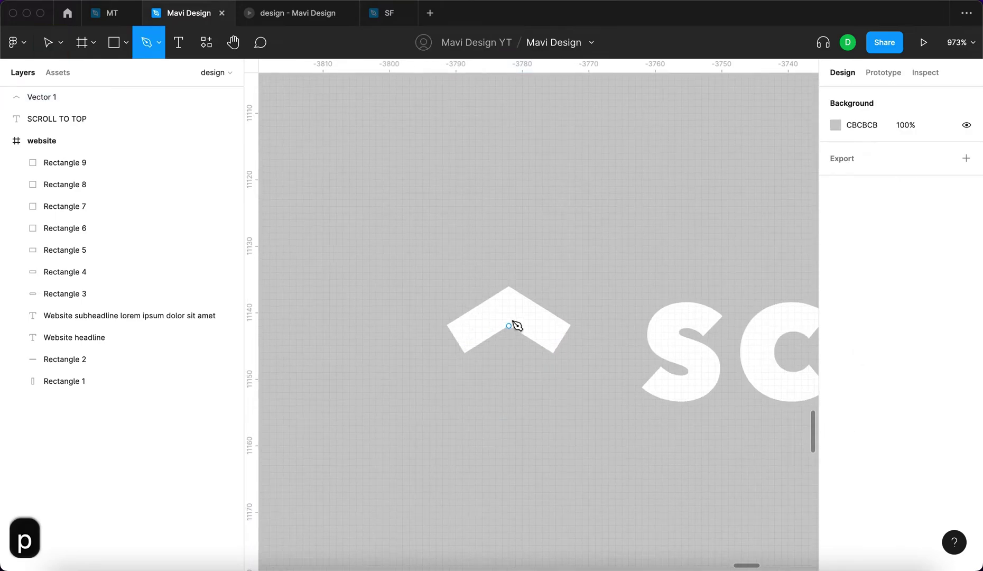
click(509, 309)
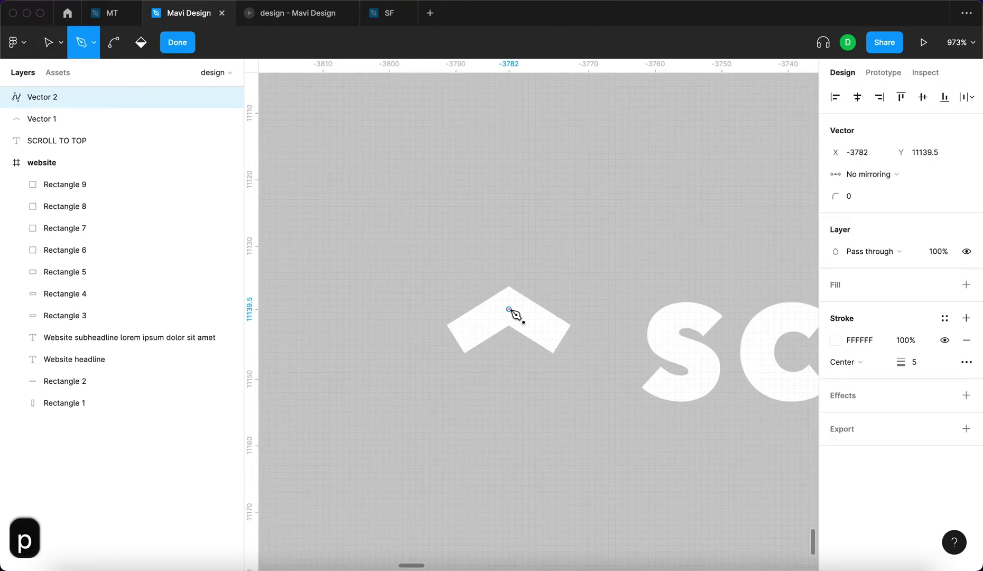
click(511, 395)
key(Return)
Step: Marquee-select the chevron and stem and group them into one arrow
click(460, 243)
scroll(455, 227, down, 10)
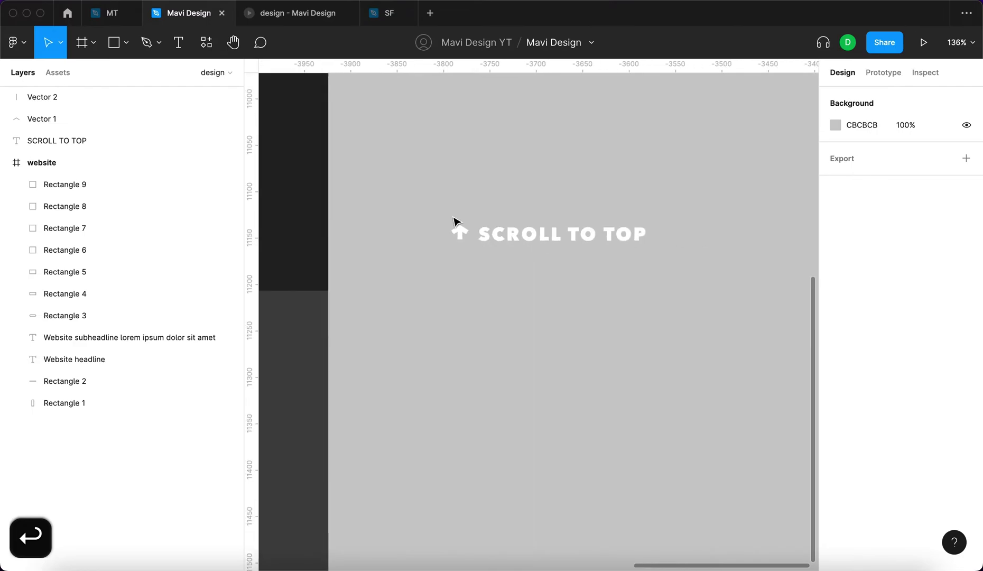
scroll(454, 221, up, 5)
drag(444, 222, 533, 322)
key(super+g)
Step: Wrap the arrow and label in auto layout and rename the frame 'back to top button'
drag(488, 287, 496, 287)
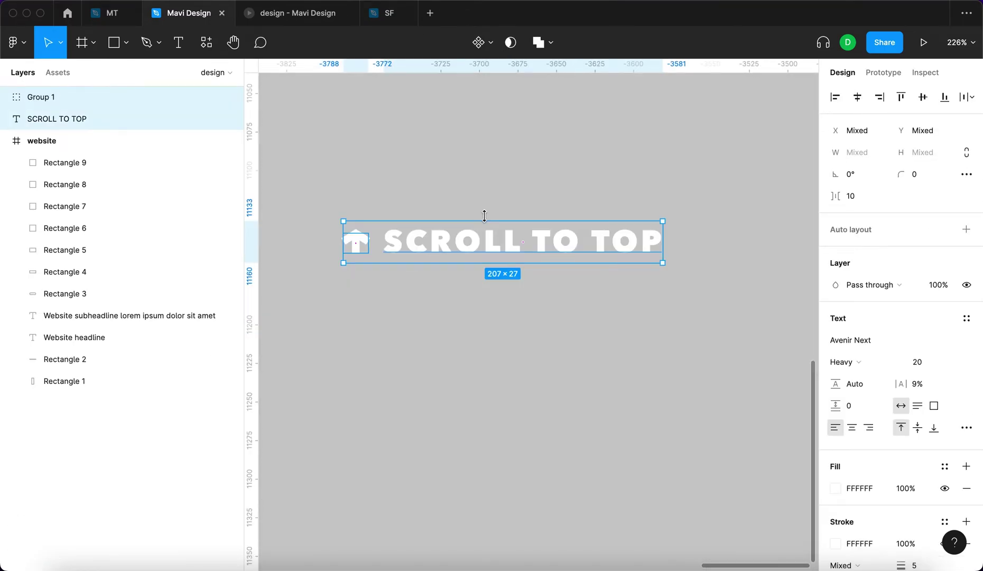
key(shift+a)
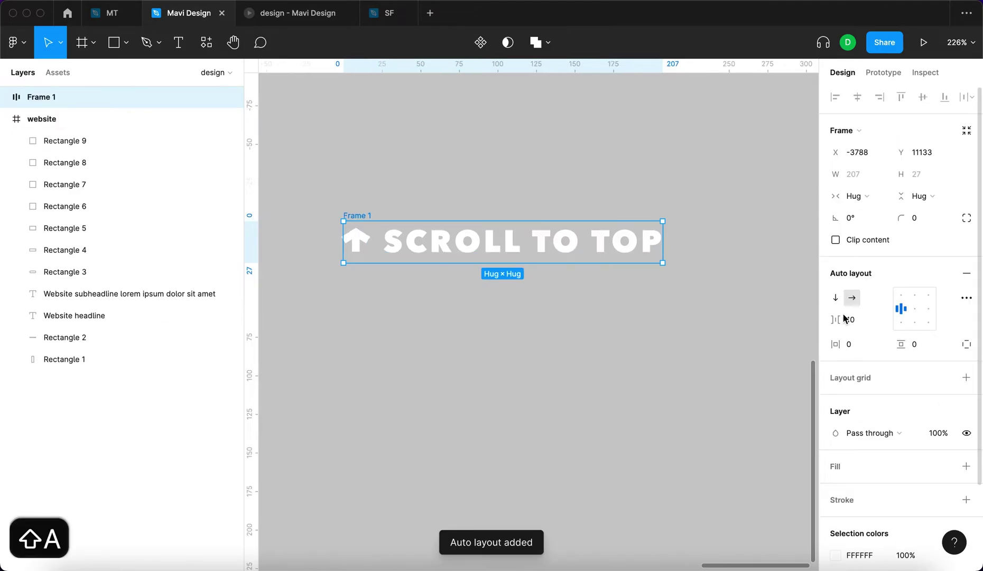
key(super+r)
text(ba)
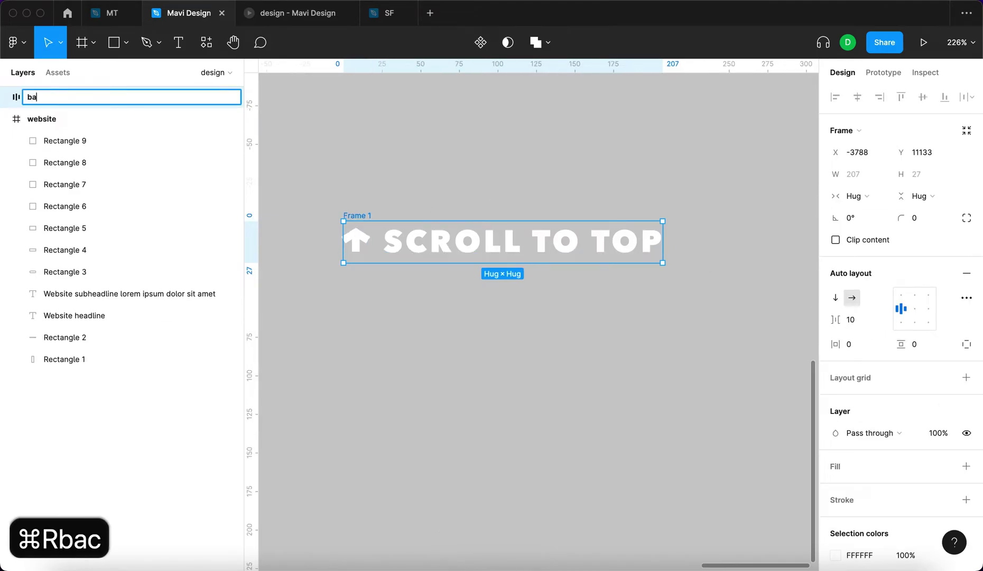
text(ck to top button)
key(Return)
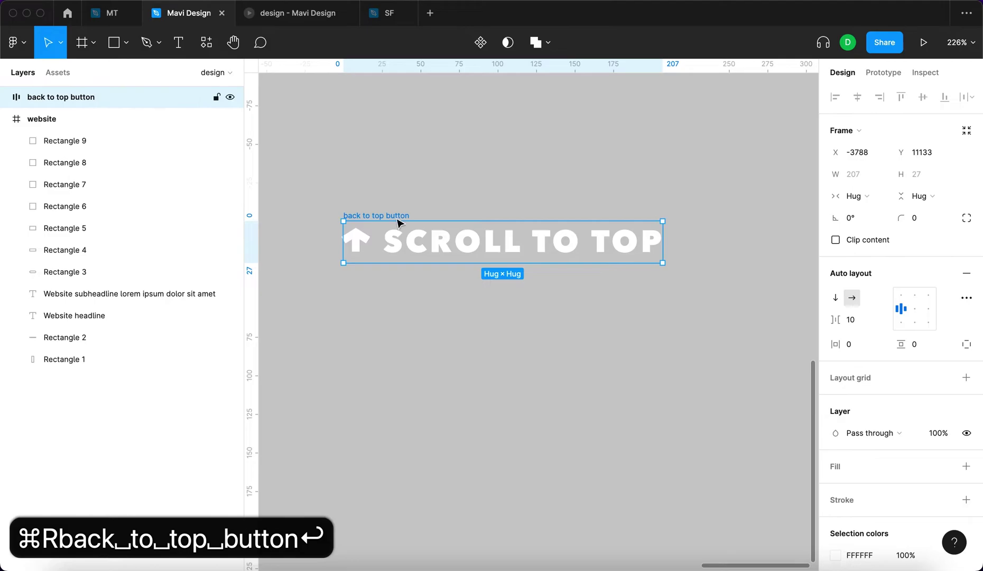
Step: Give the frame 20/30 padding, a white fill and corner radius 80 for a pill shape
key(shift+Up)
key(shift+Up)
key(shift+Up)
click(924, 349)
key(shift+Up)
key(shift+Up)
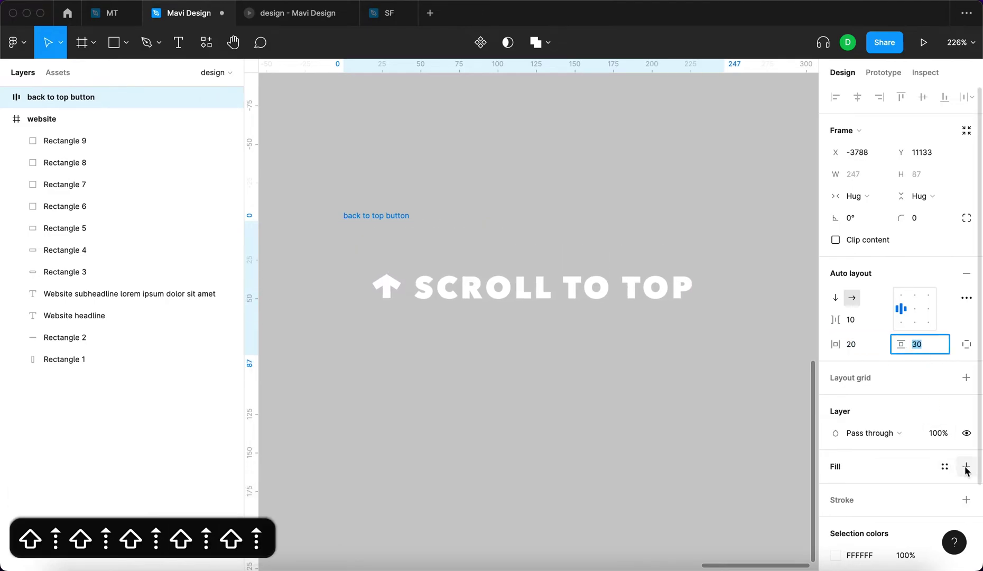
click(965, 467)
click(915, 218)
key(shift+Up)
key(shift+Up)
key(shift+Up)
key(shift+Up)
key(shift+Up)
key(shift+Up)
key(shift+Up)
key(shift+Up)
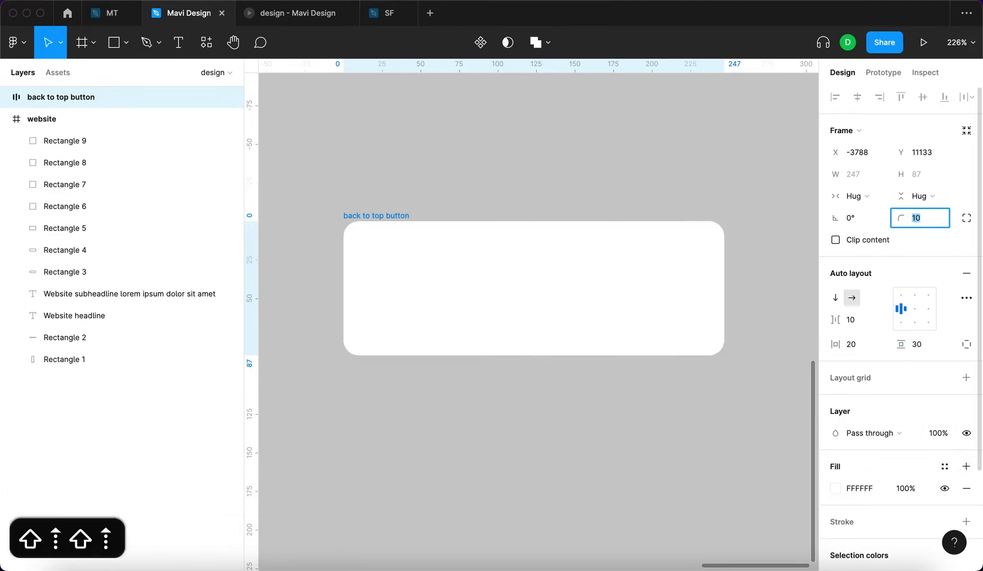
key(Return)
Step: Change the SCROLL TO TOP text and arrow fill to black
click(520, 290)
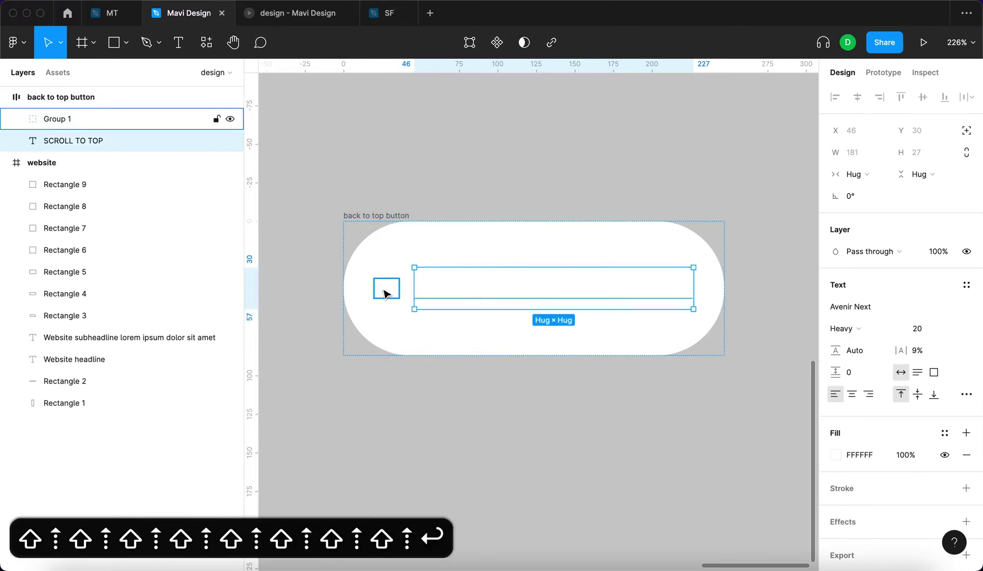
shift+click(384, 290)
scroll(879, 443, down, 2)
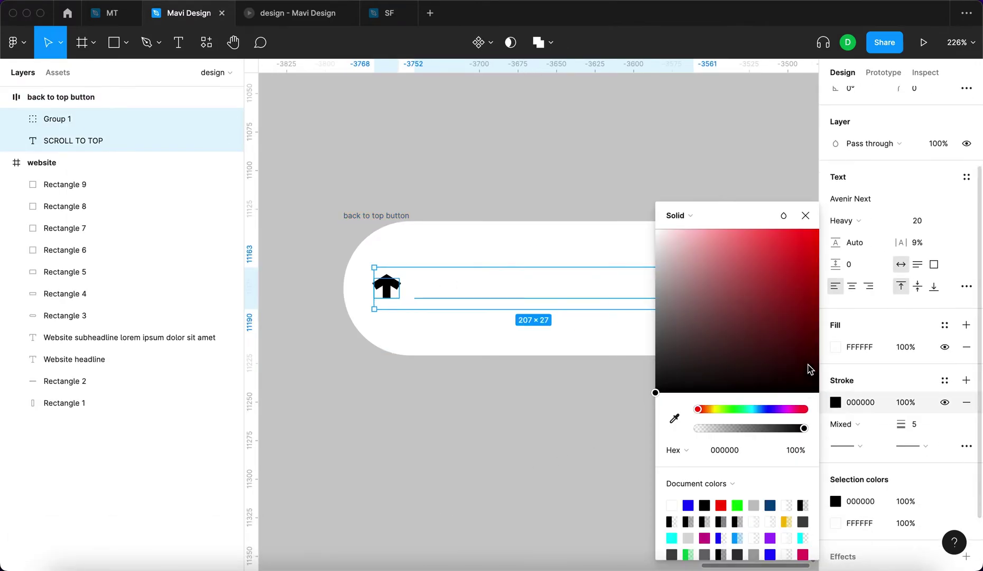
click(836, 348)
drag(729, 298, 528, 481)
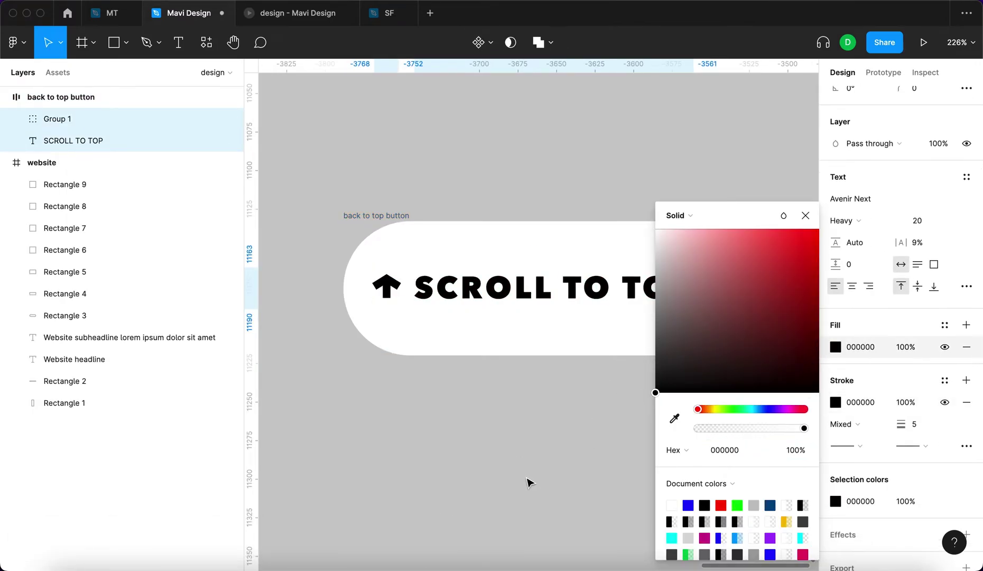
click(811, 207)
Step: Fine-tune the button's padding value, then clear the selection
click(469, 161)
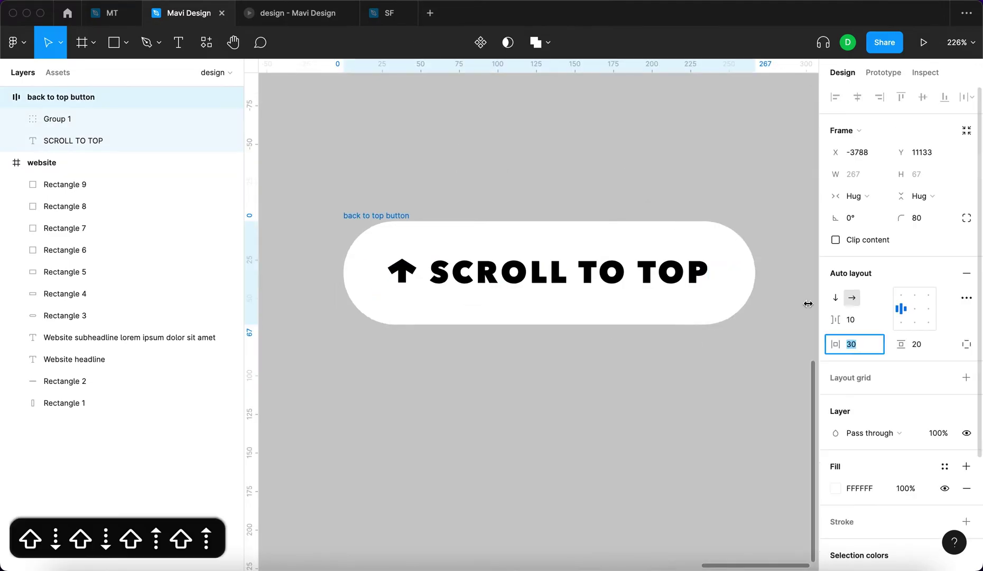
key(Return)
click(624, 179)
scroll(624, 180, down, 5)
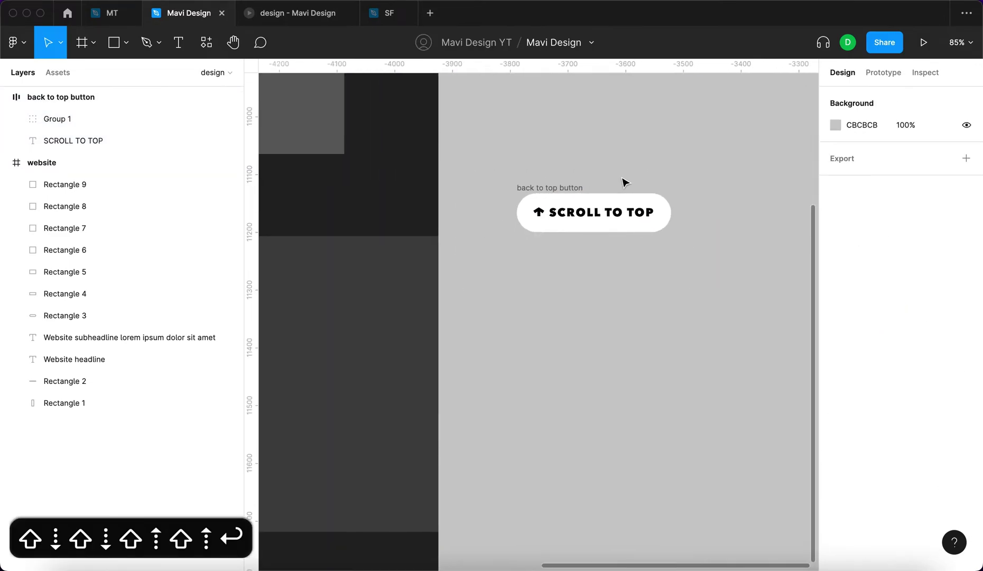
Step: Cut the back to top button and paste it into the website frame
scroll(624, 182, left, 3)
scroll(625, 182, down, 4)
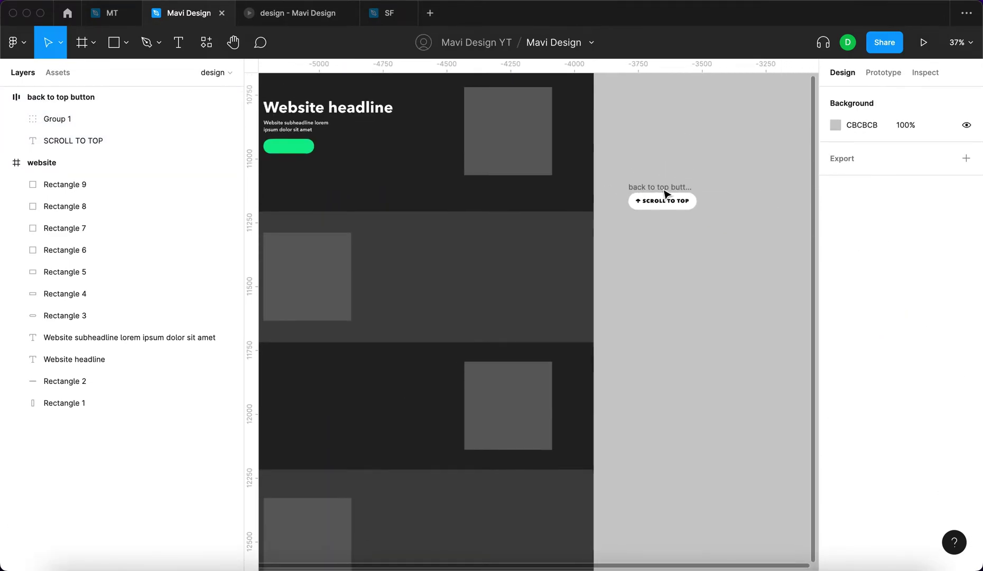
drag(664, 195, 700, 197)
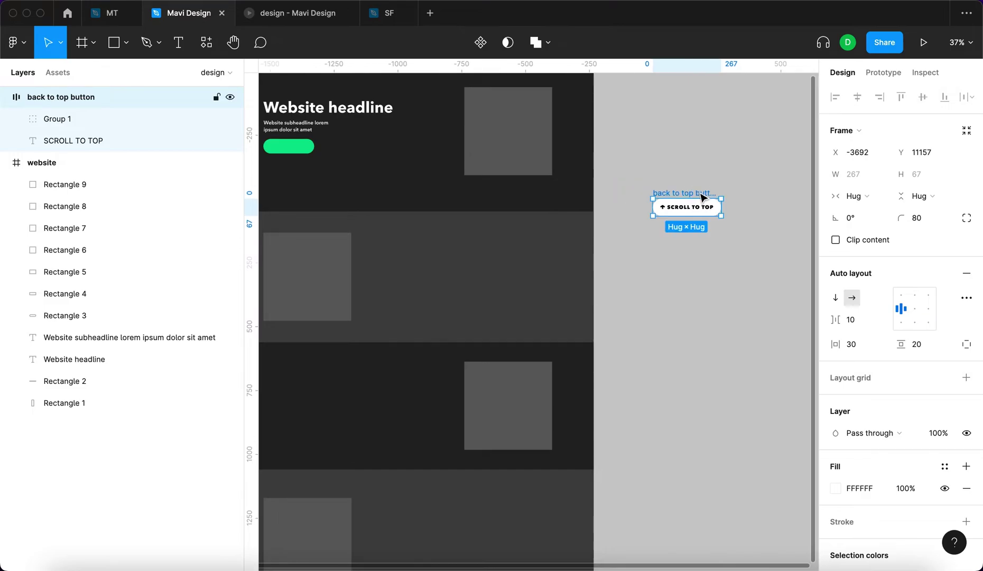
key(super+x)
scroll(390, 140, left, 5)
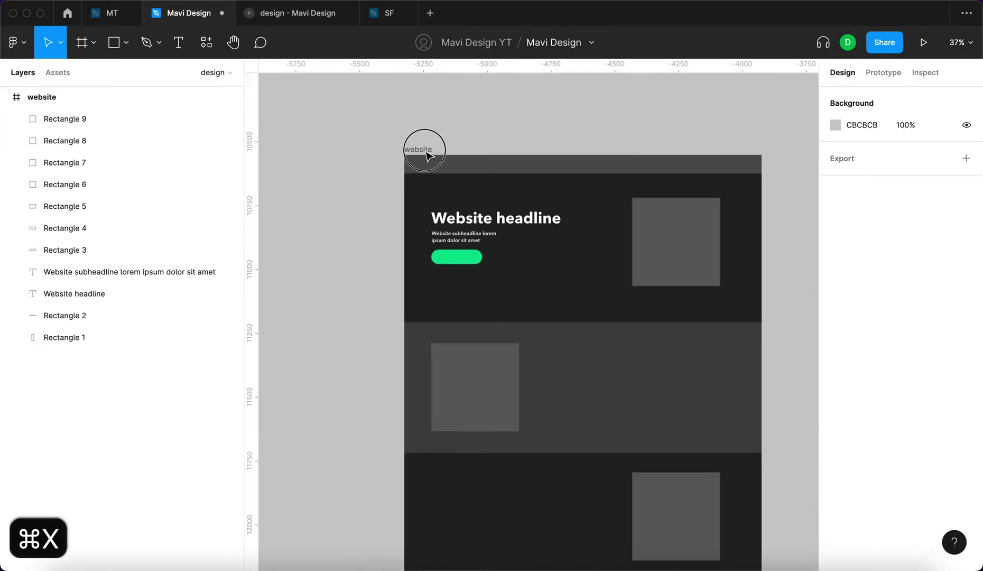
click(426, 150)
key(super+v)
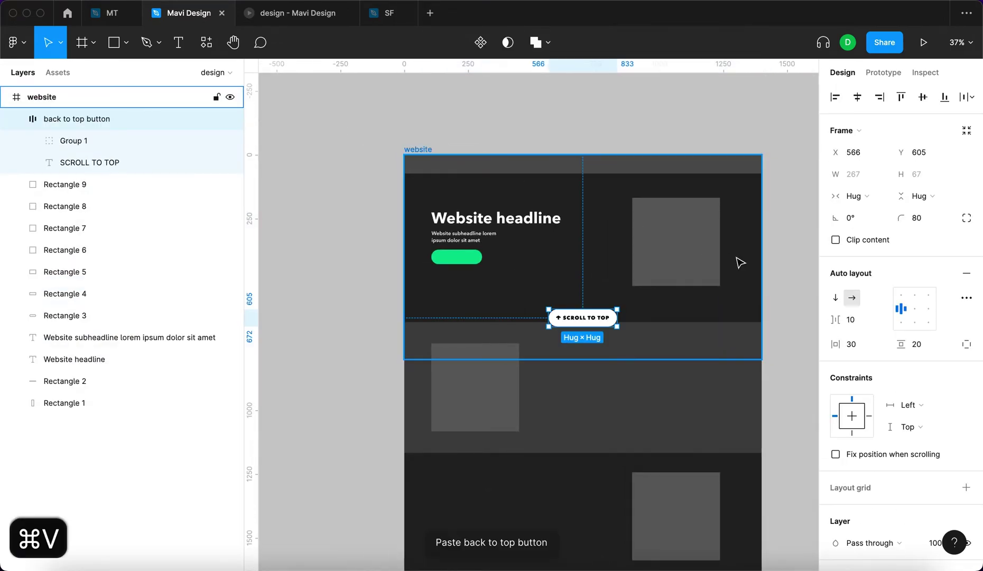
Step: Align the button to the website frame's right and bottom edges
click(880, 97)
click(944, 97)
scroll(786, 351, up, 5)
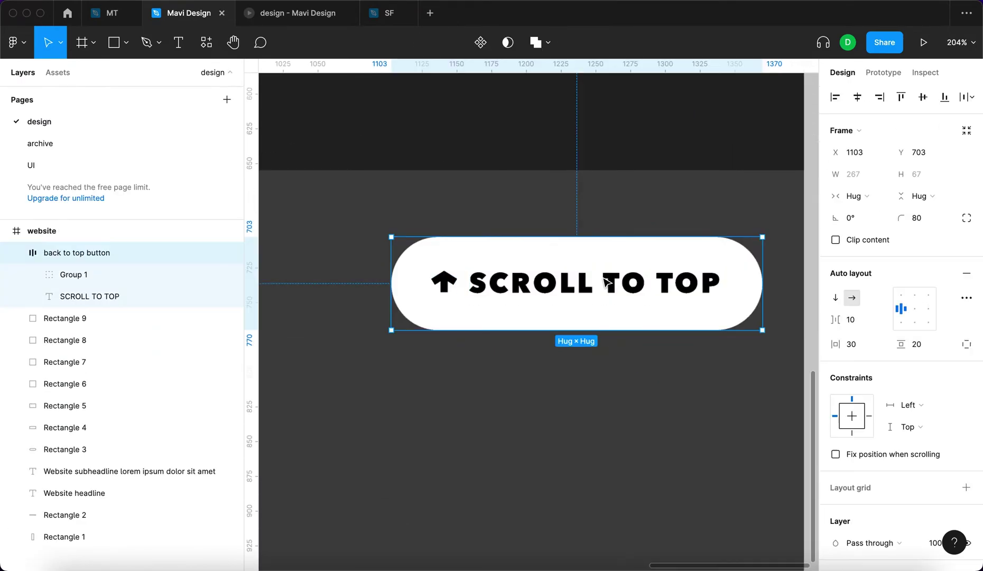
scroll(900, 364, down, 5)
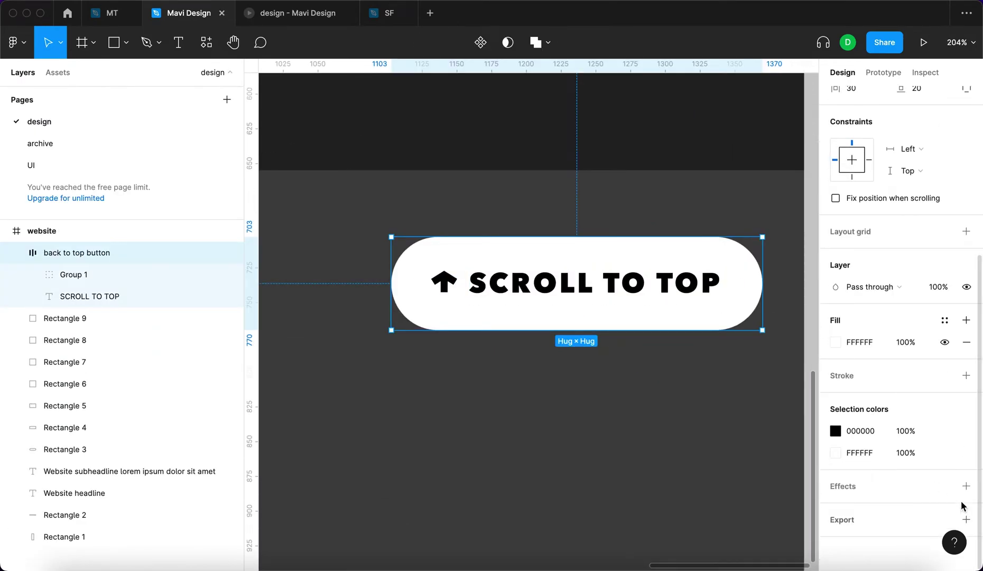
Step: Add a white drop shadow to the button with adjusted blur and vertical offset
click(966, 486)
click(836, 508)
click(670, 508)
drag(575, 295, 446, 215)
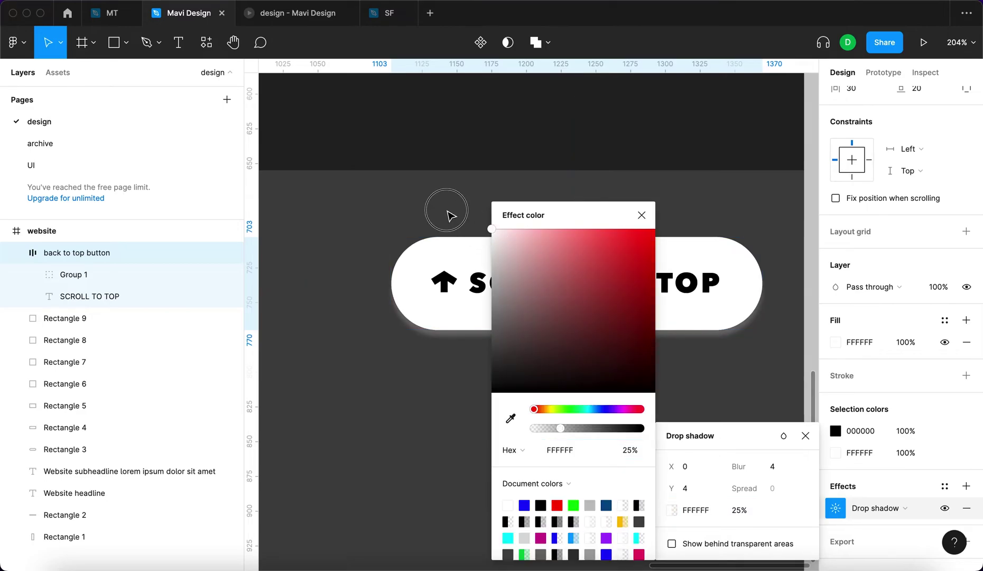
click(772, 466)
key(shift+Up)
key(shift+Up)
key(shift+Up)
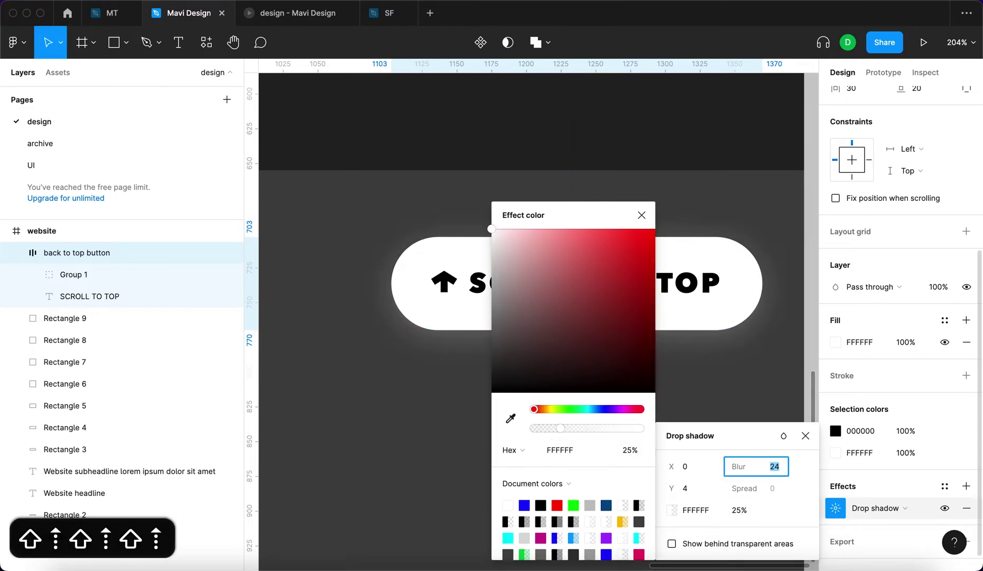
key(shift+Down)
click(686, 488)
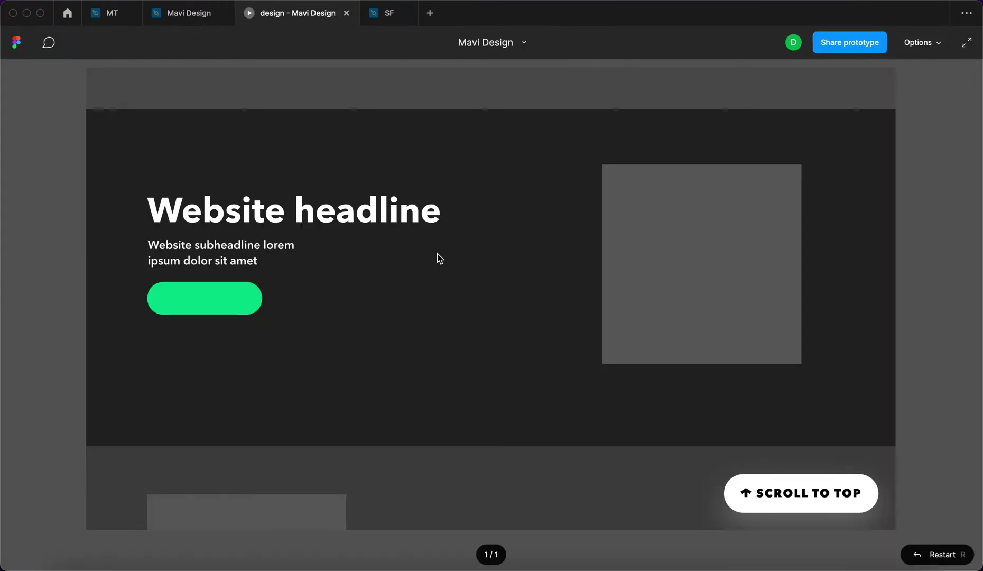
Step: Scroll down the prototype preview and see the button scroll away with the page
scroll(490, 336, down, 3)
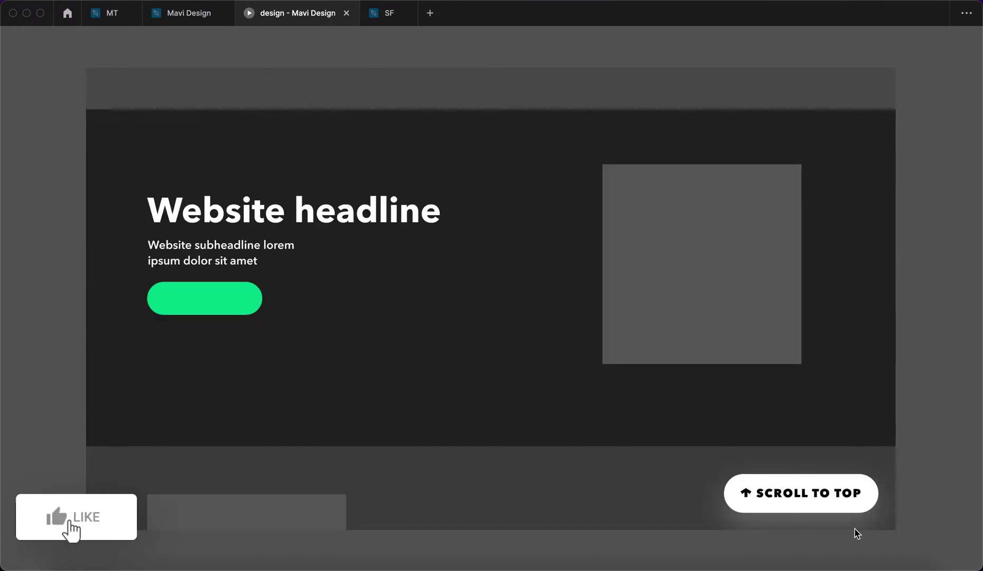
scroll(608, 271, down, 8)
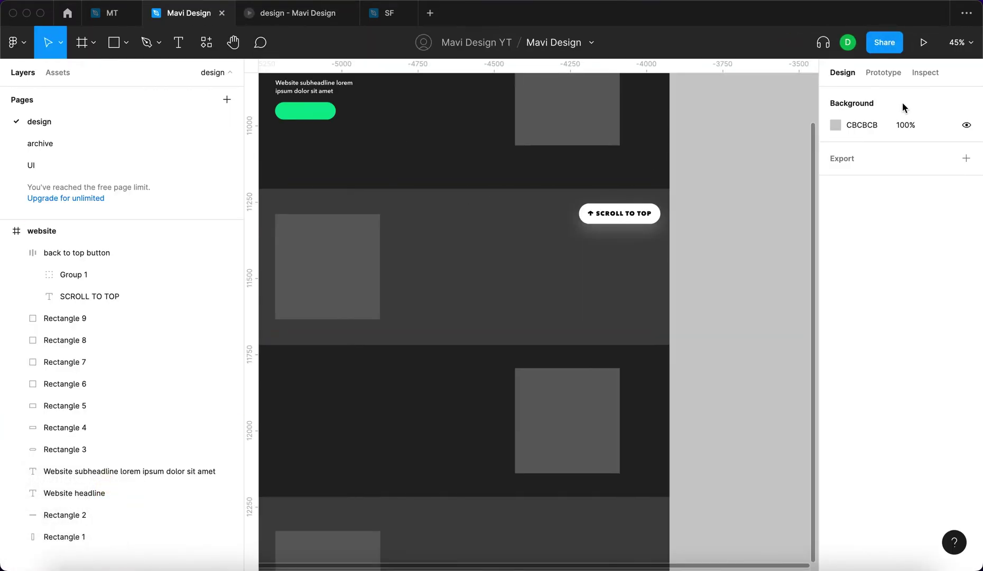
Step: Turn on 'Fix position when scrolling' for the back to top button, then select the website frame
click(877, 74)
click(652, 213)
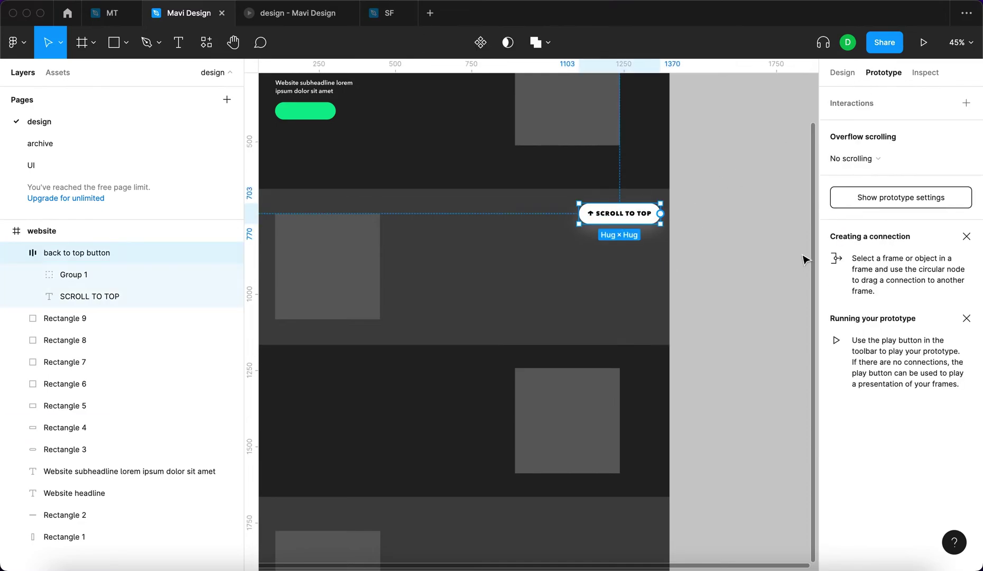
click(843, 72)
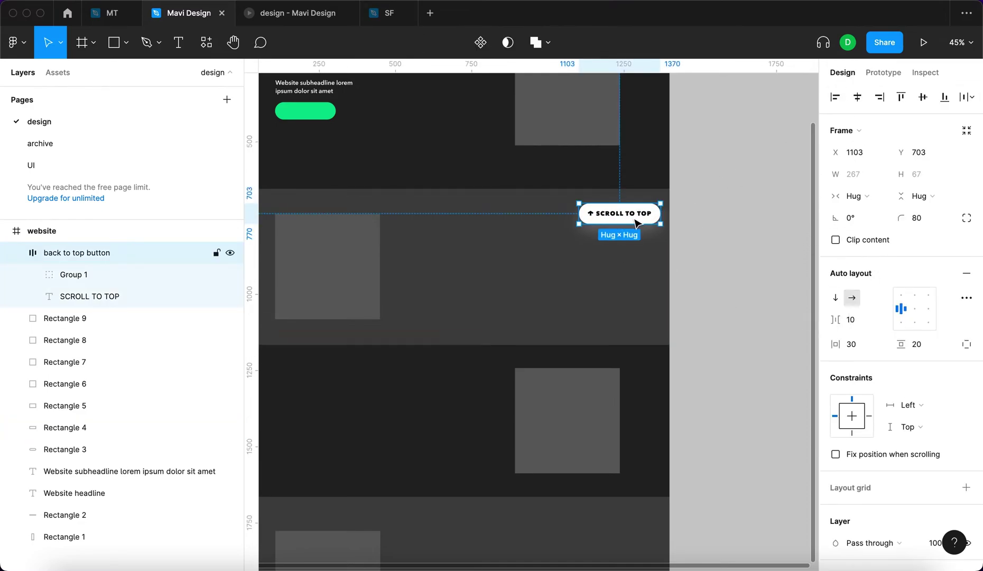
scroll(860, 404, down, 3)
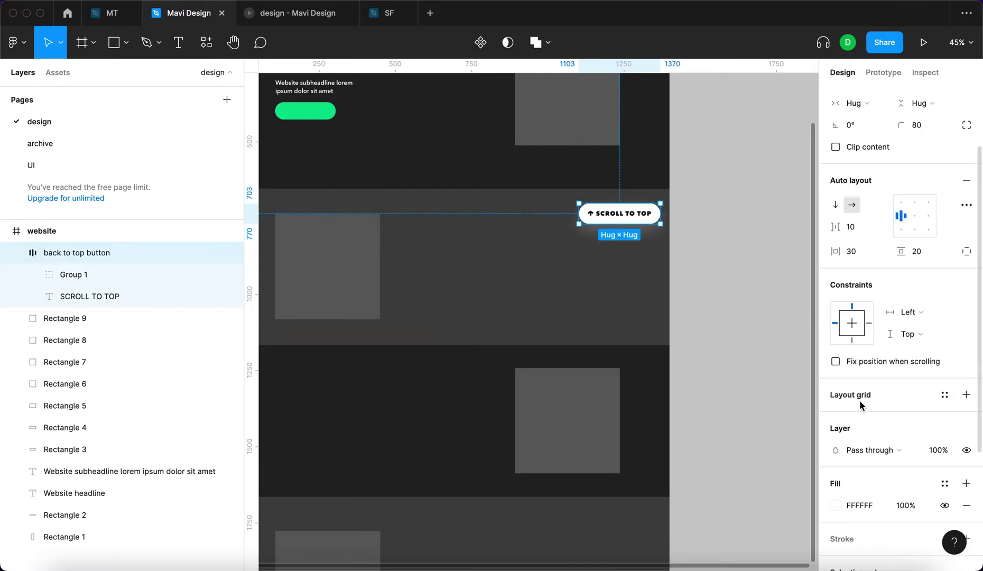
click(835, 361)
click(761, 379)
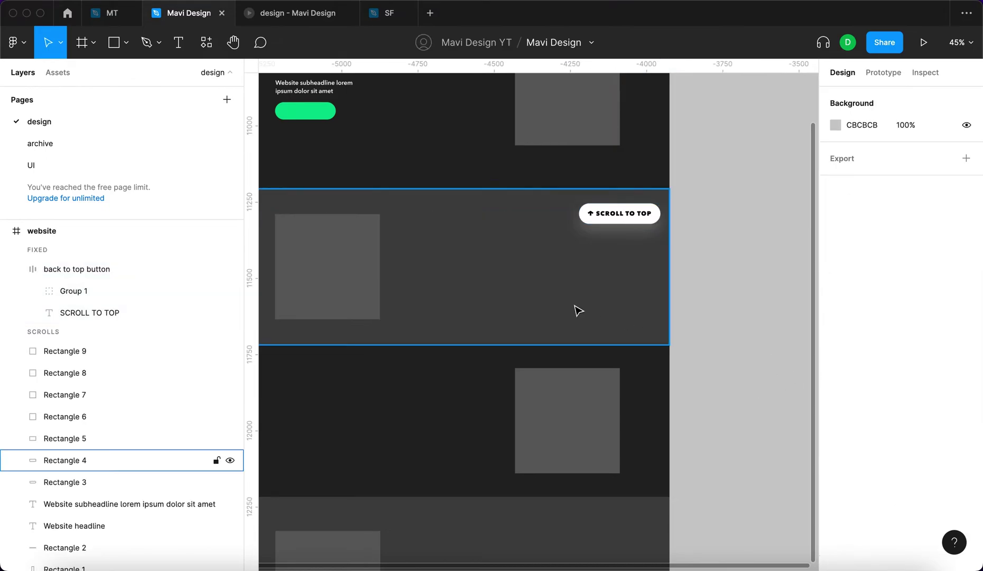
scroll(571, 299, up, 3)
key(space)
click(444, 212)
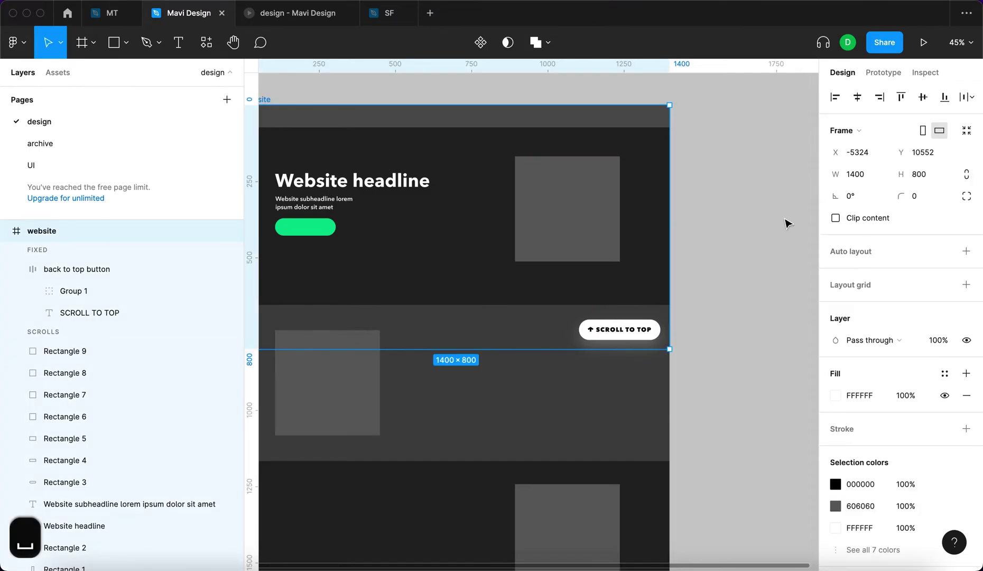
click(784, 222)
Step: Play the prototype, scroll up and down to confirm the button stays pinned, then return to the editor
click(297, 13)
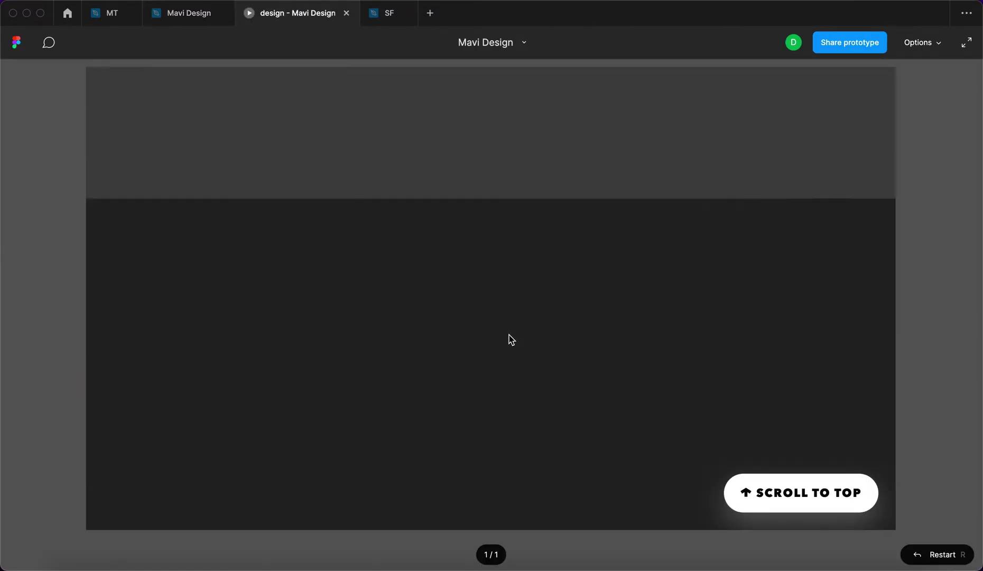
scroll(509, 335, up, 10)
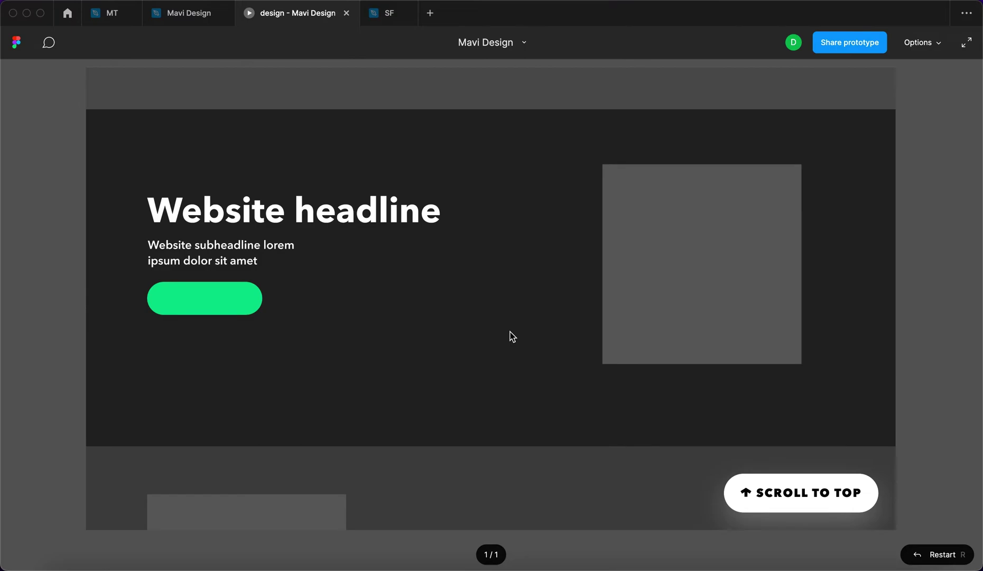
scroll(496, 345, down, 6)
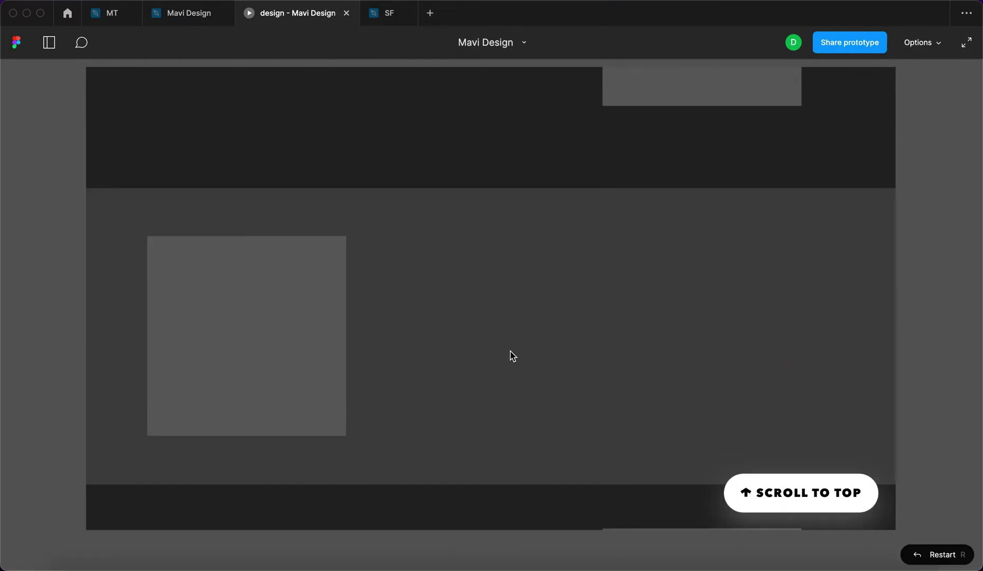
scroll(510, 351, up, 6)
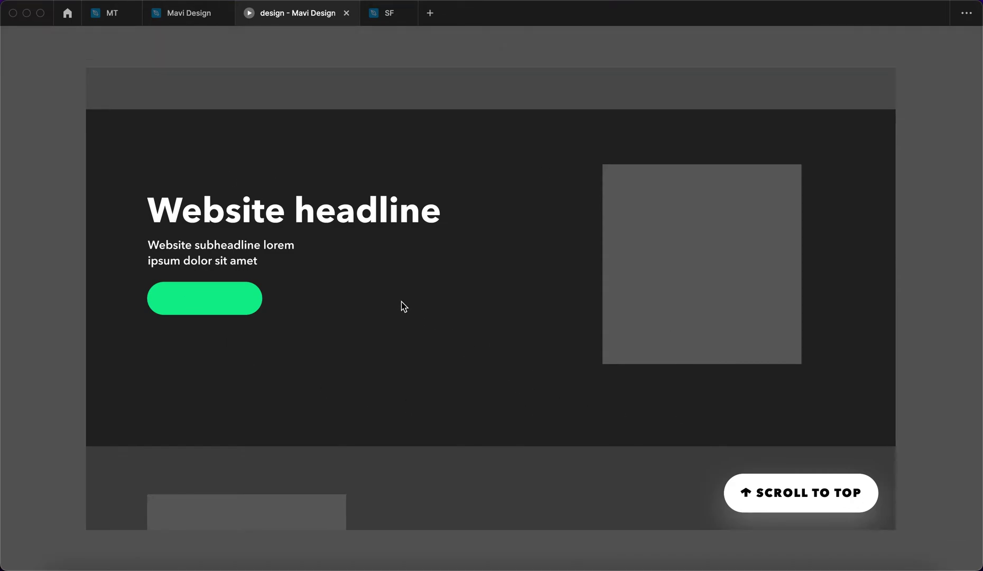
scroll(409, 316, down, 10)
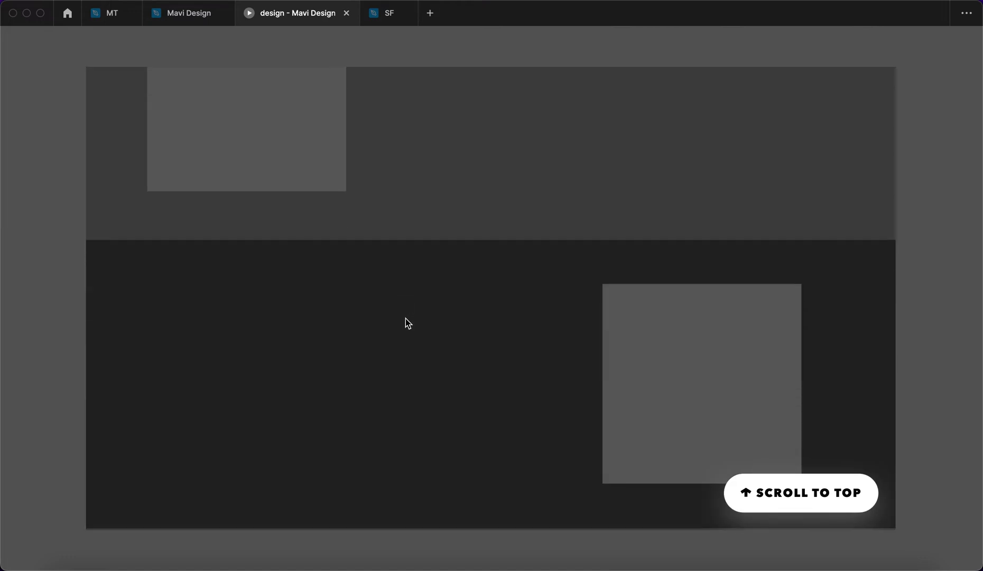
scroll(513, 339, up, 10)
scroll(513, 421, down, 15)
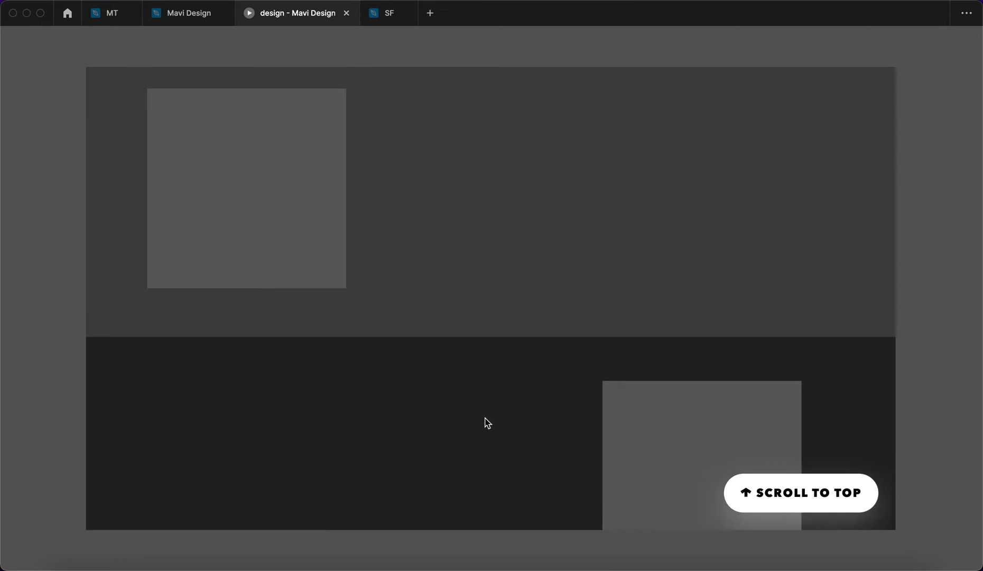
click(188, 13)
Step: Alt-drag the website frame to place a duplicate to its right
scroll(778, 280, down, 4)
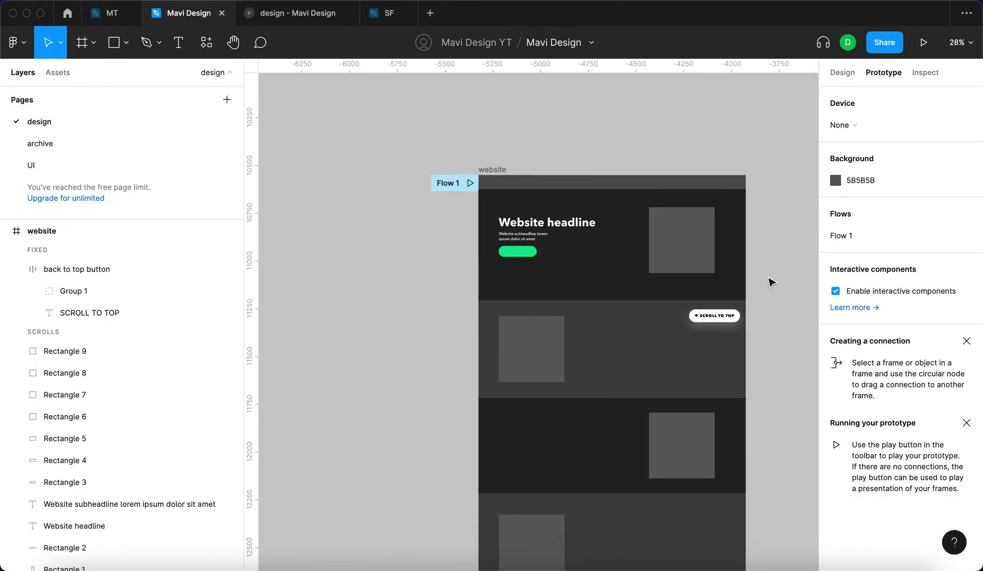
scroll(769, 280, right, 3)
drag(366, 126, 644, 141)
Step: Set the original frame's back to top button layer opacity to 0%
click(680, 116)
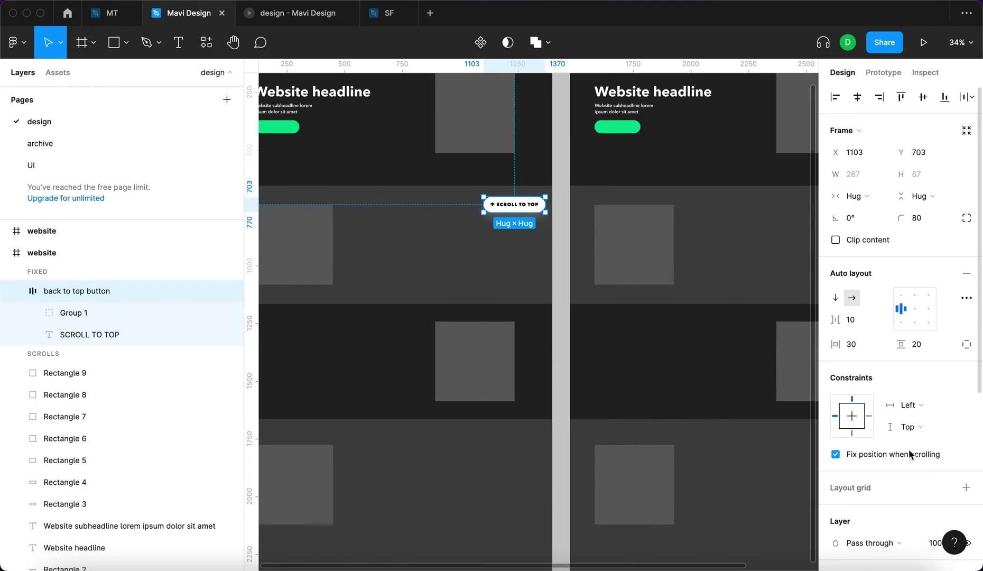
scroll(912, 455, down, 3)
click(938, 366)
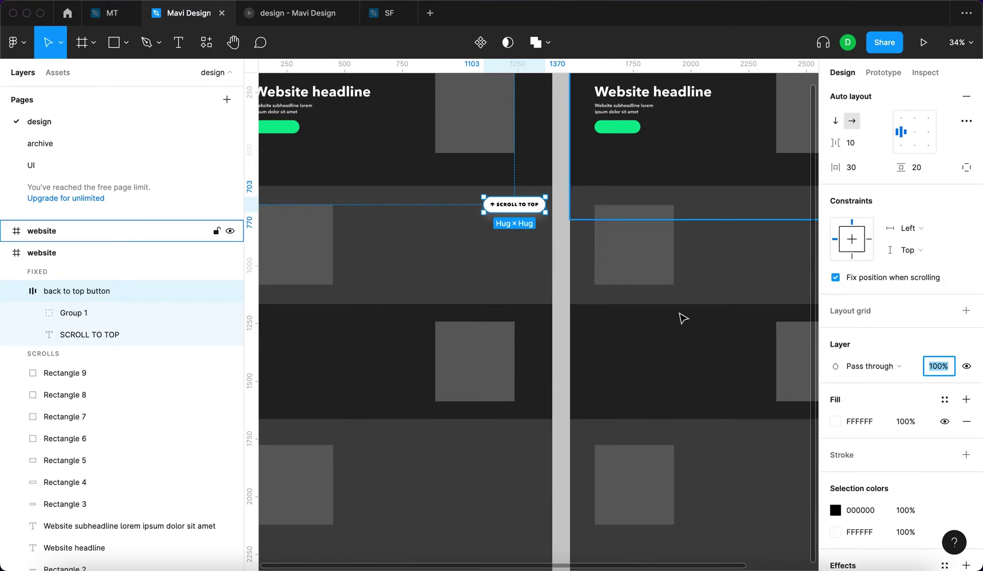
key(shift+Down)
key(shift+Down)
key(shift+Down)
key(shift+Down)
key(shift+Down)
key(shift+Down)
key(shift+Down)
key(shift+Down)
key(shift+Down)
key(shift+Down)
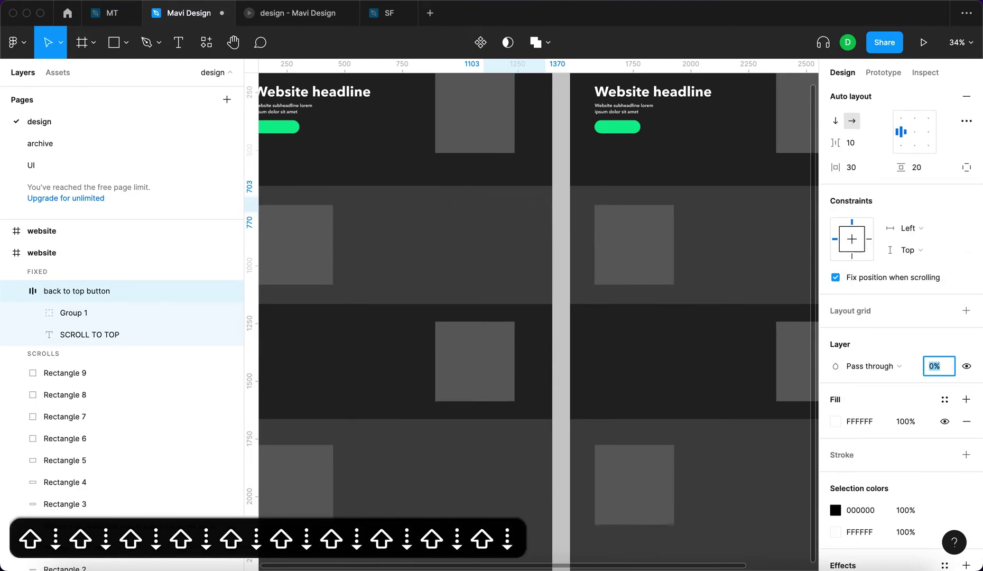
key(Return)
click(557, 287)
scroll(557, 287, down, 5)
click(625, 323)
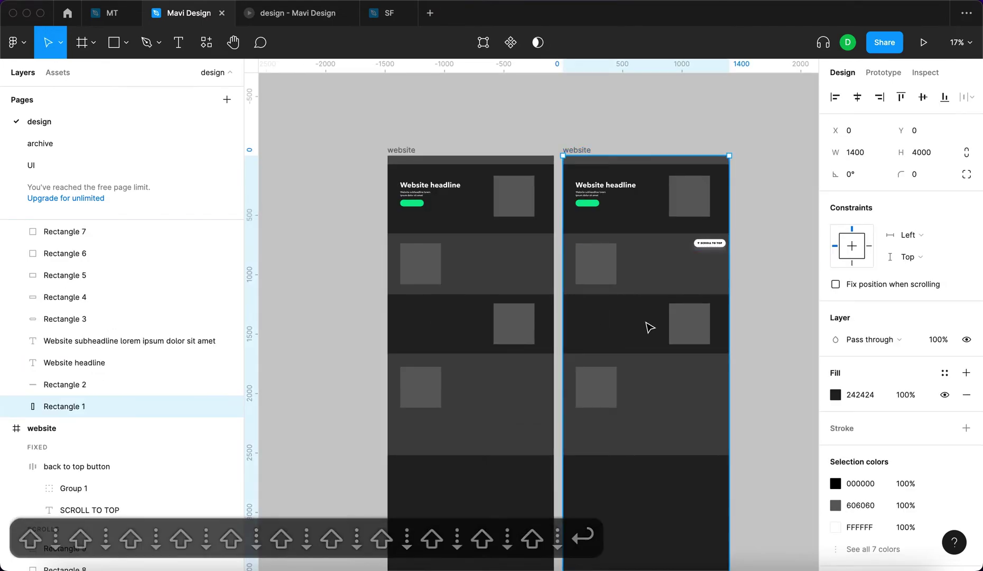
Step: Duplicate the section rectangle to Y 1167, fill it 242424, and resize it to 1400 × 498
double_click(646, 323)
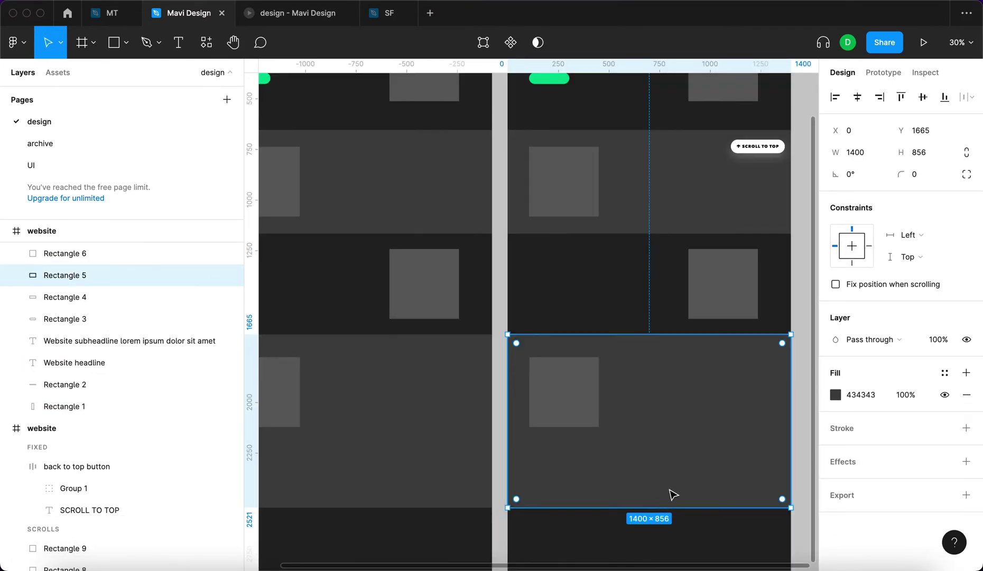
drag(674, 494, 694, 386)
key(i)
click(637, 85)
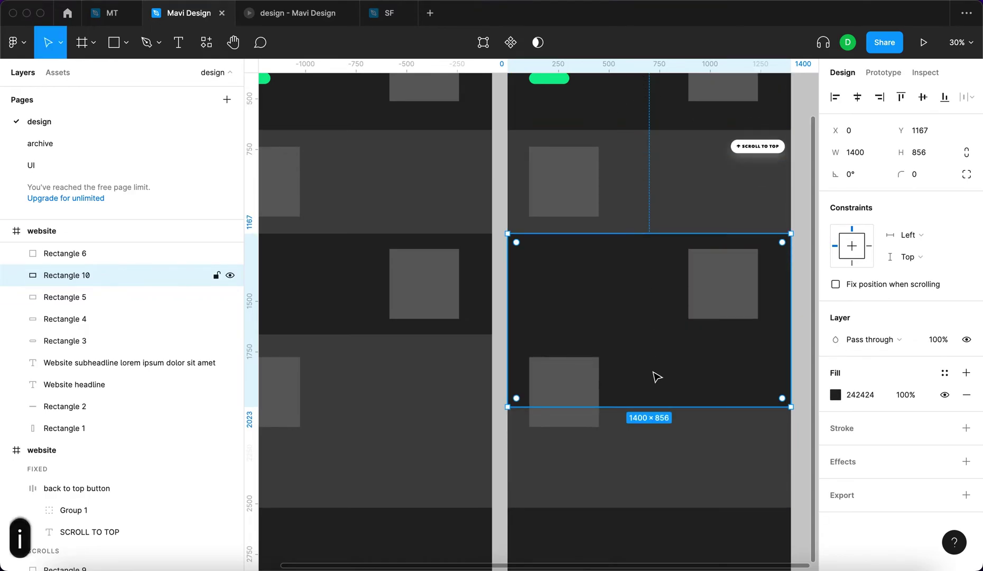
drag(658, 419, 654, 355)
key(super+z)
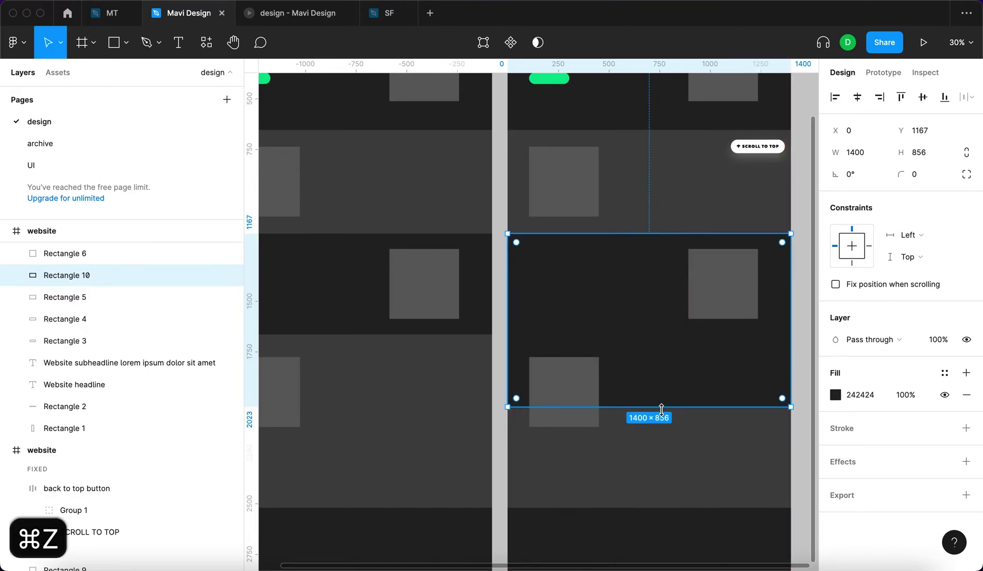
drag(661, 409, 666, 336)
click(734, 310)
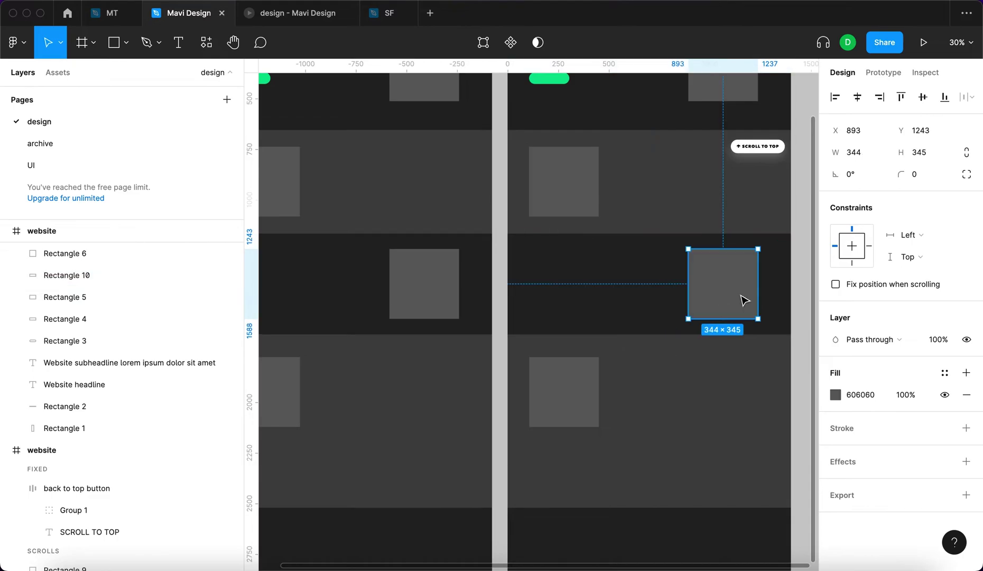
scroll(757, 288, right, 3)
click(533, 309)
scroll(543, 324, down, 3)
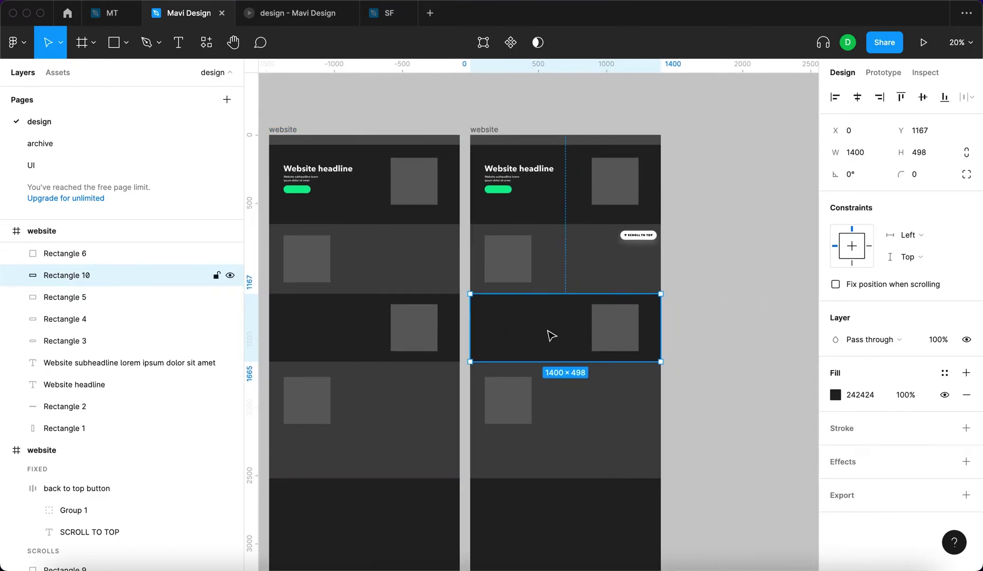
Step: Copy Rectangle 10 into the original website frame and send it behind the grey square
key(super+c)
scroll(565, 330, left, 2)
click(315, 125)
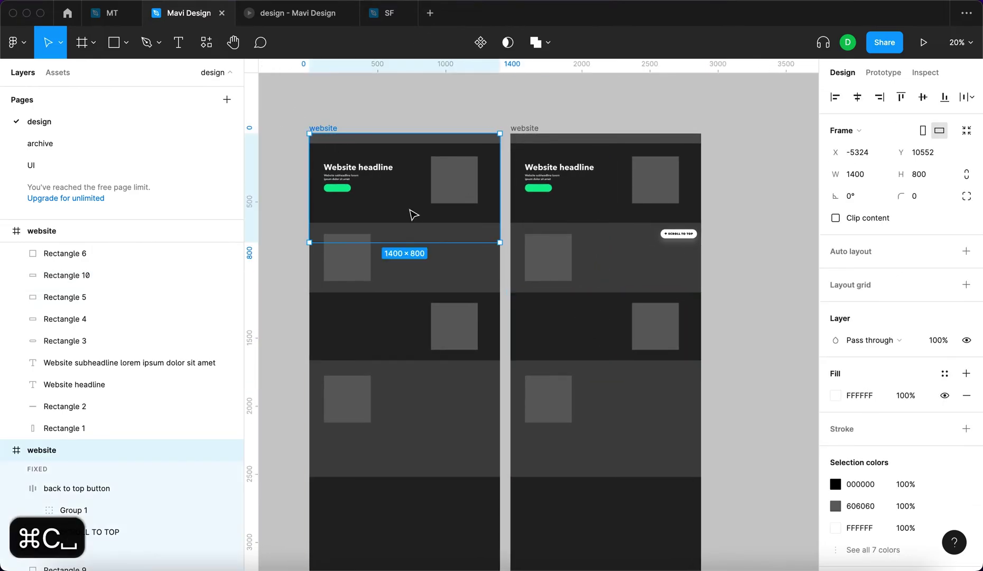
key(super+v)
key(super+bracketleft)
key(super+bracketleft)
key(super+bracketleft)
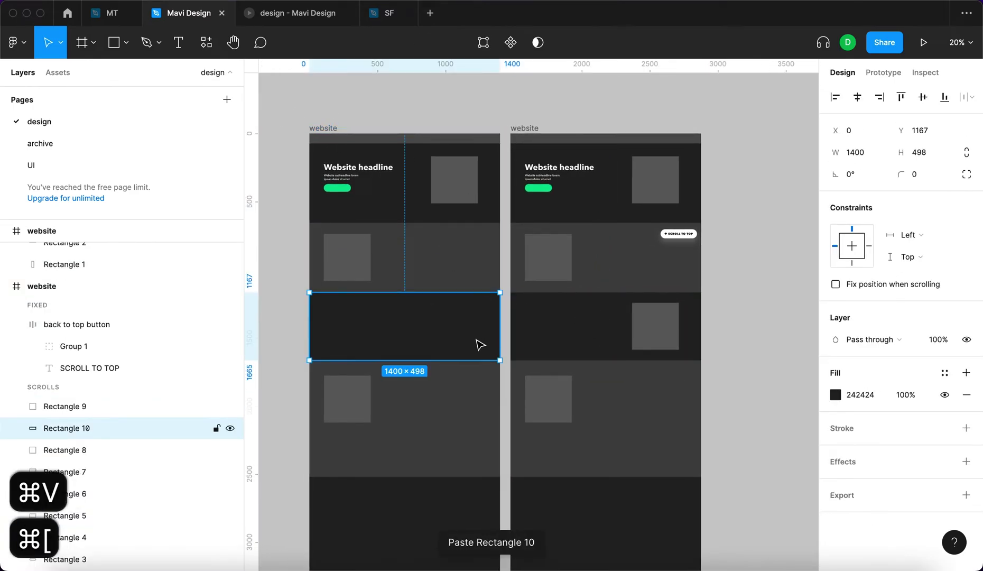
Step: Compare the two frames' dark rectangles by selecting each one in turn
click(727, 337)
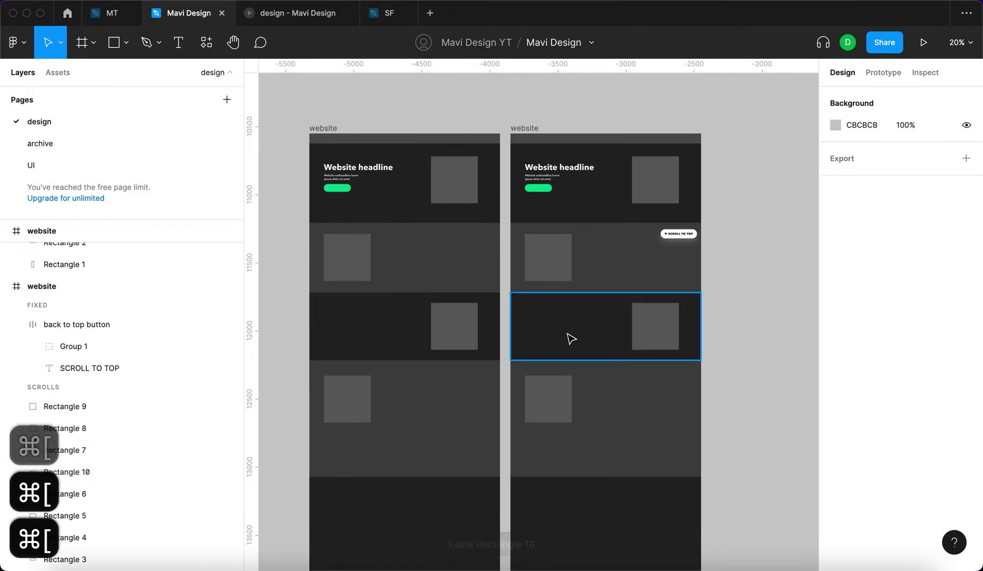
click(576, 336)
click(345, 334)
click(538, 333)
click(394, 333)
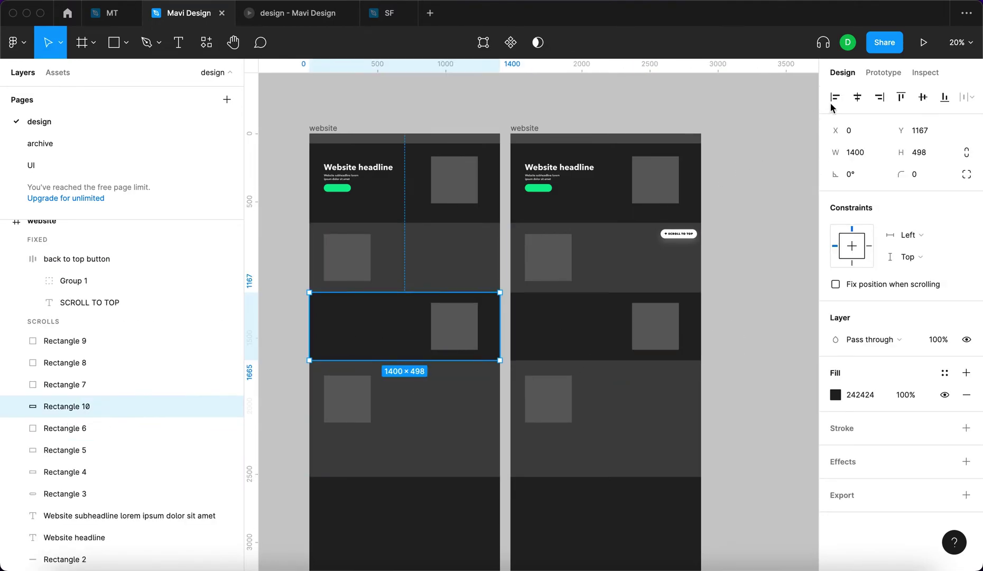
Step: Connect the original frame's dark Rectangle 10 to the second frame with a Mouse enter trigger
click(883, 73)
drag(499, 326, 614, 241)
click(696, 158)
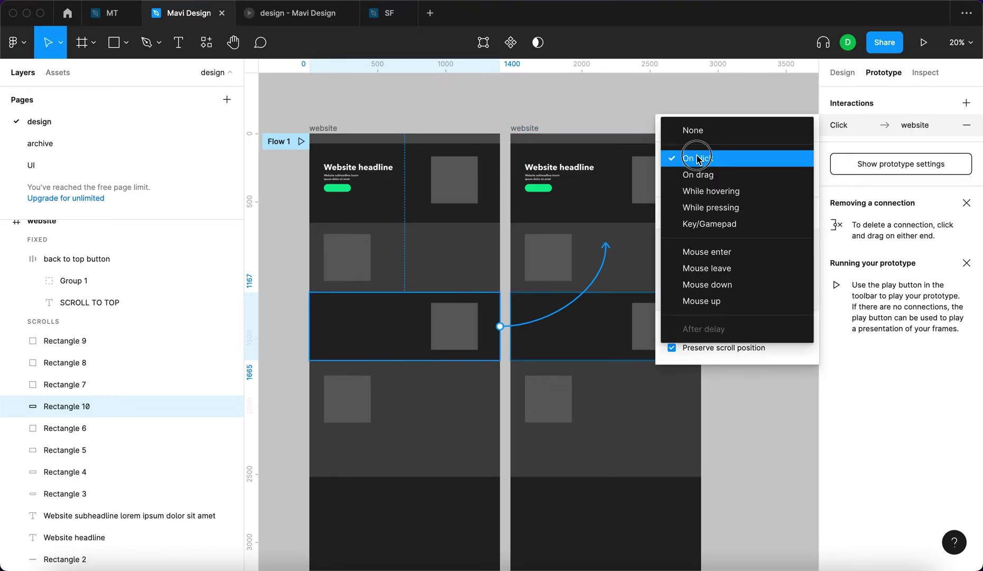
click(750, 259)
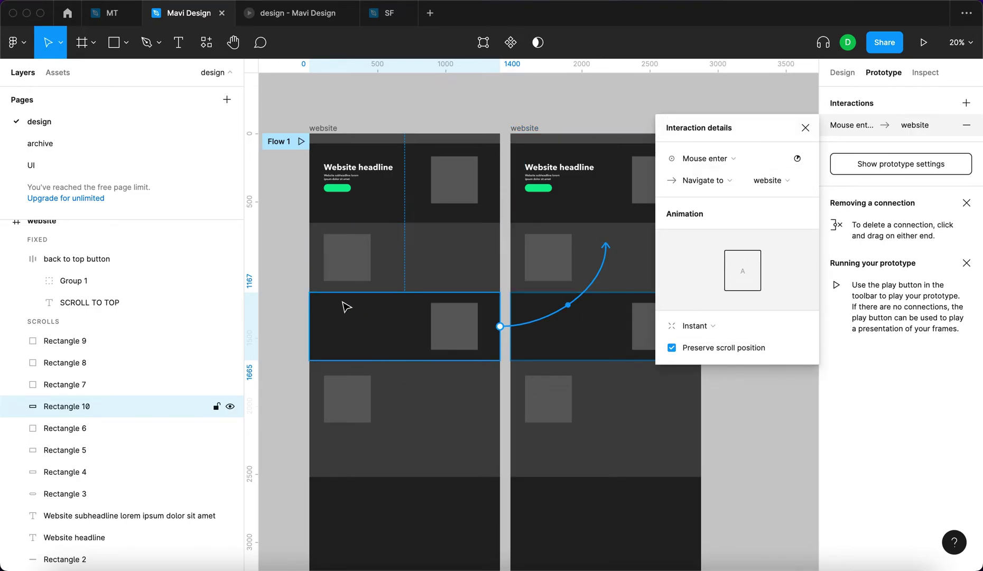
scroll(479, 300, right, 3)
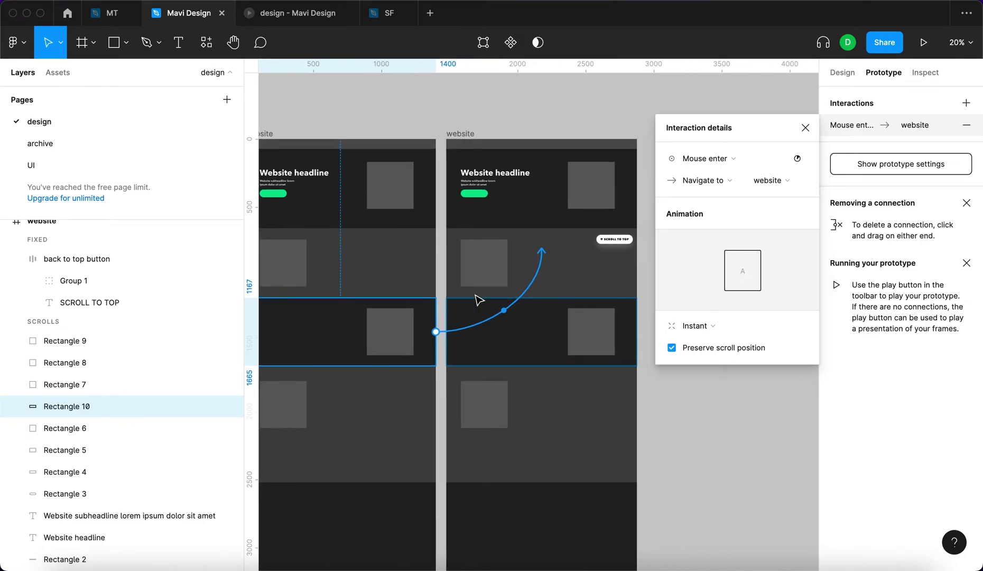
scroll(480, 300, right, 1)
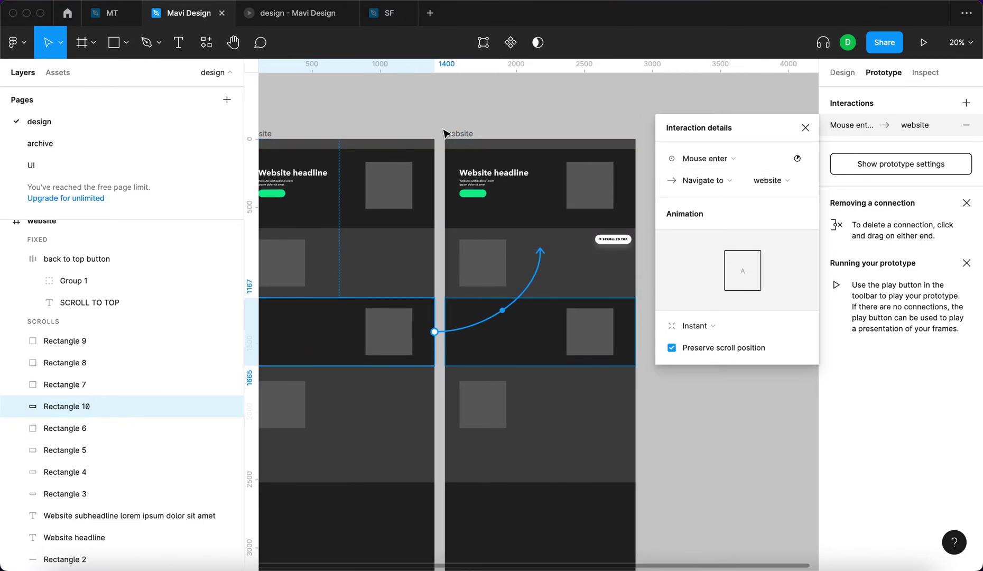
click(806, 131)
Step: Rename the copied website frame to website2
click(740, 125)
click(463, 140)
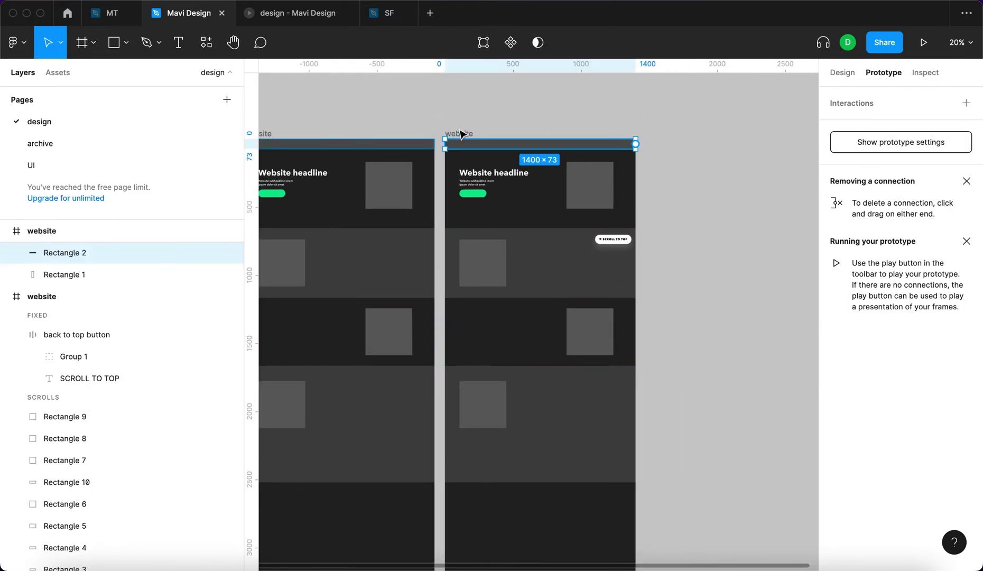
click(462, 134)
key(super+r)
key(Right)
text(@)
key(BackSpace)
key(BackSpace)
text(2)
key(Return)
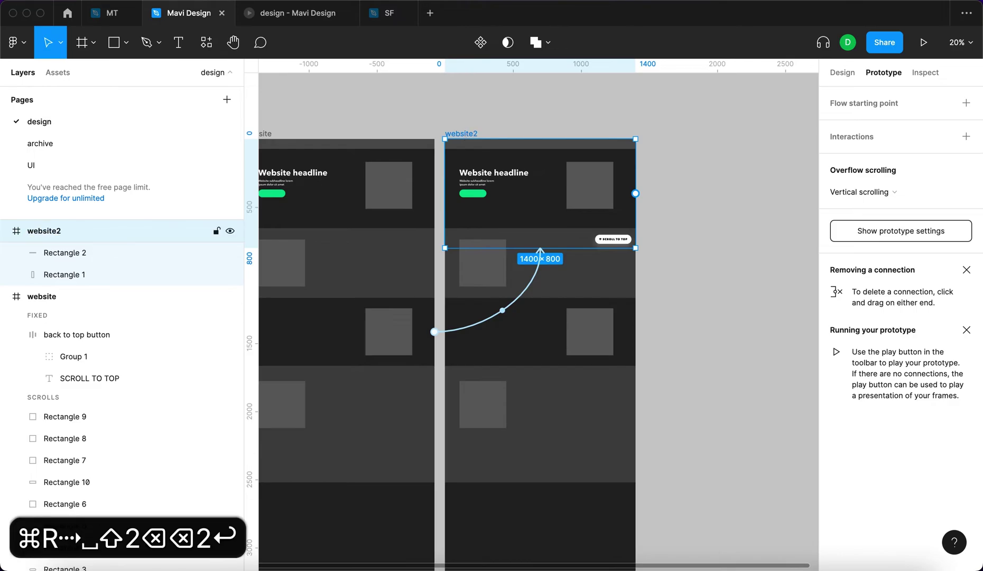
click(478, 99)
Step: Set the Mouse enter interaction's transition to Smart animate
click(489, 323)
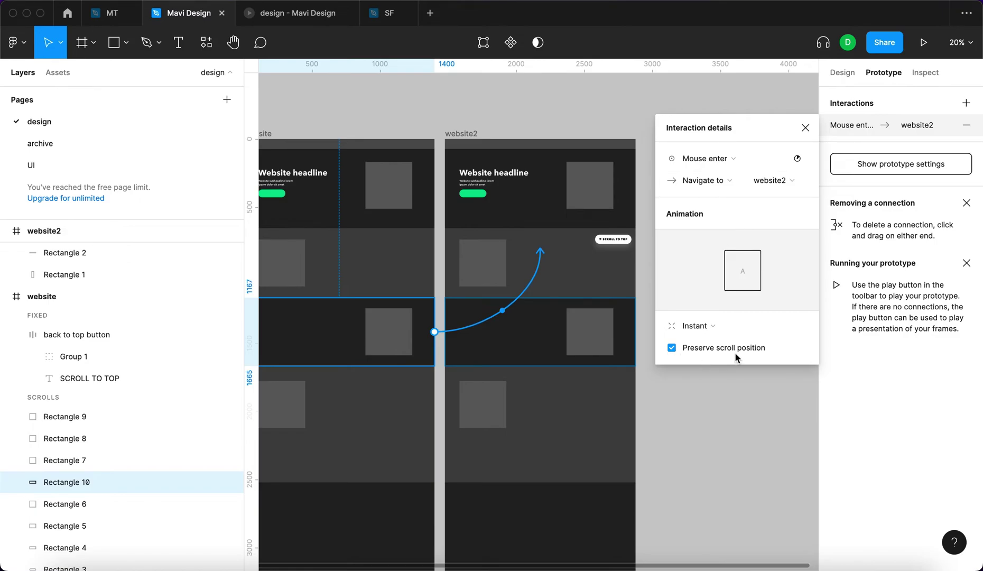
scroll(529, 343, left, 3)
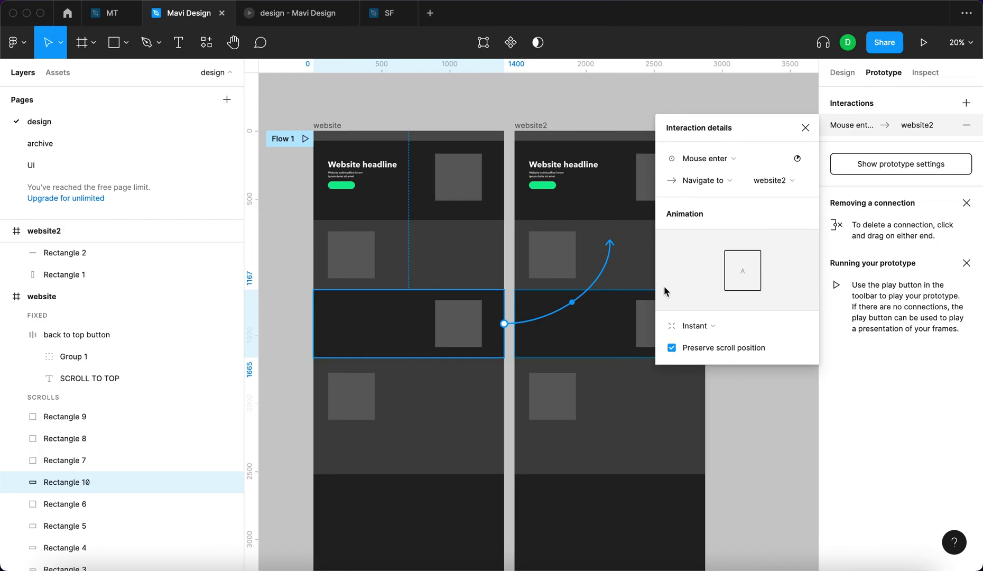
scroll(687, 401, right, 3)
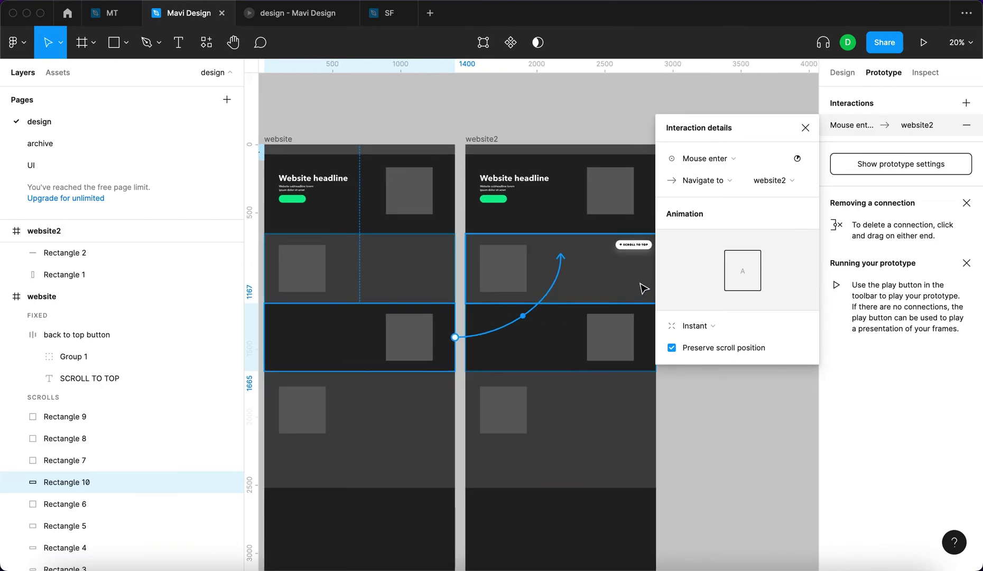
click(702, 324)
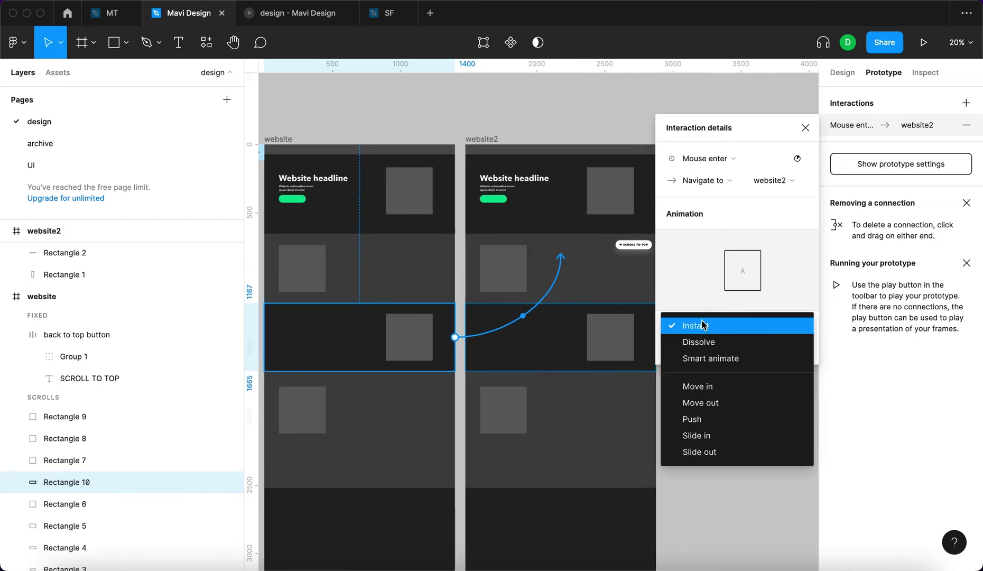
click(724, 359)
click(805, 127)
scroll(639, 122, left, 2)
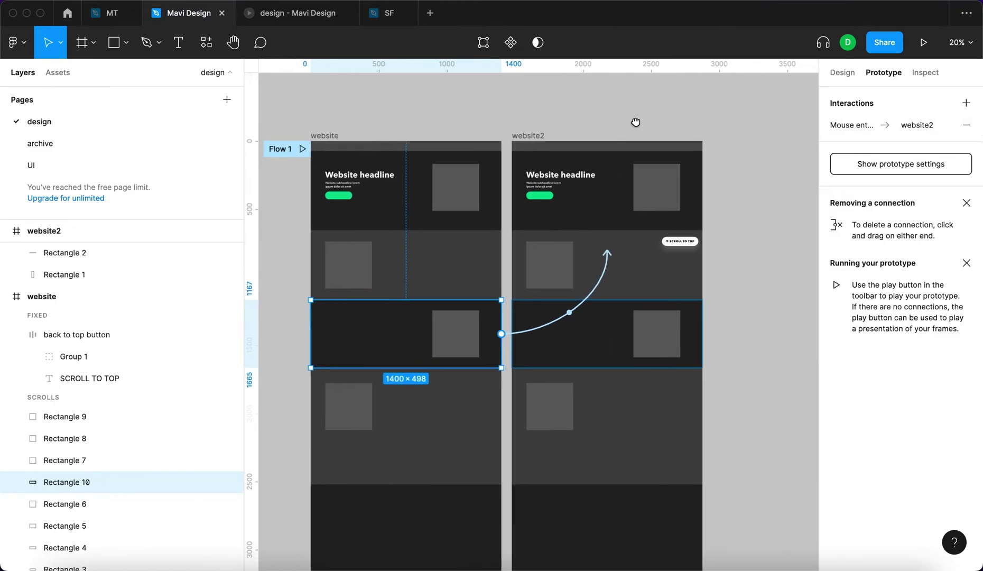
scroll(639, 123, left, 2)
click(608, 120)
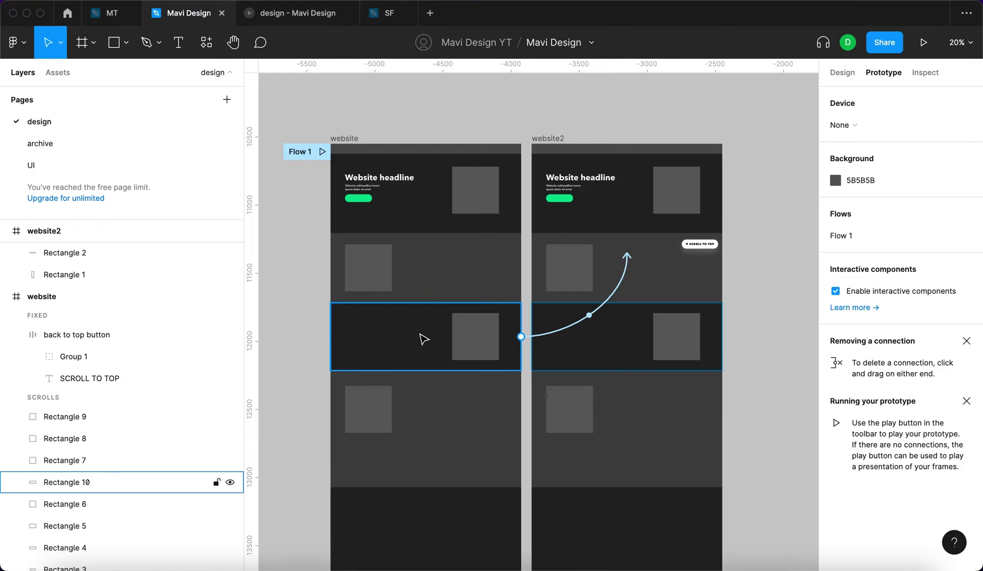
Step: Inspect the SCROLL TO TOP button's design properties in website2
click(691, 248)
click(838, 70)
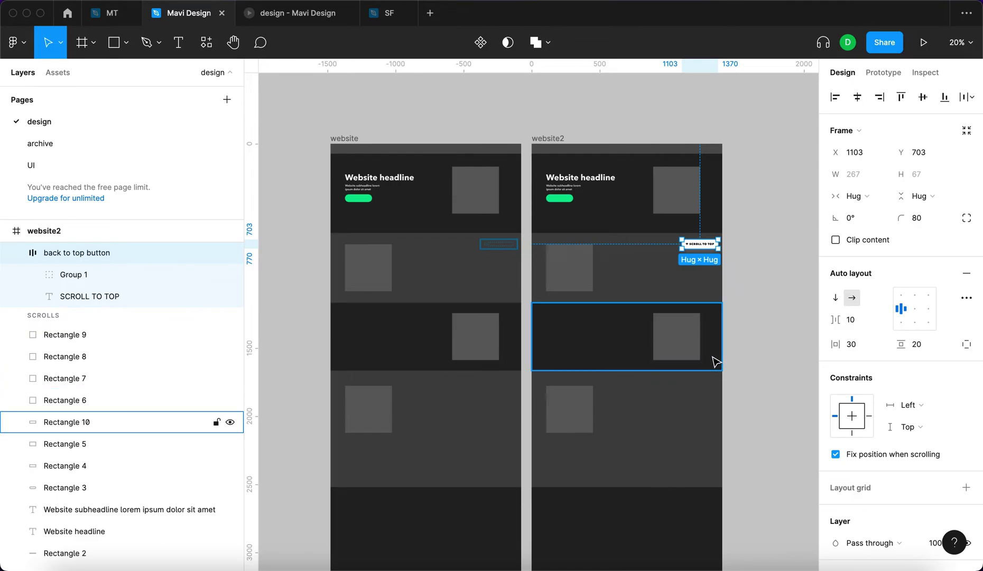
click(739, 348)
Step: Play the prototype preview starting from the original website frame
click(352, 141)
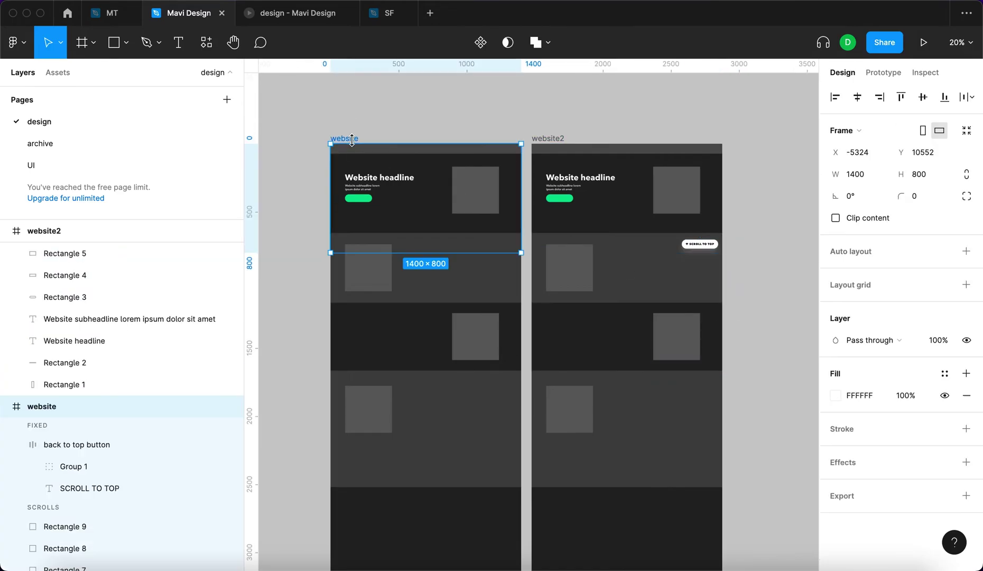
click(489, 114)
click(355, 142)
click(923, 43)
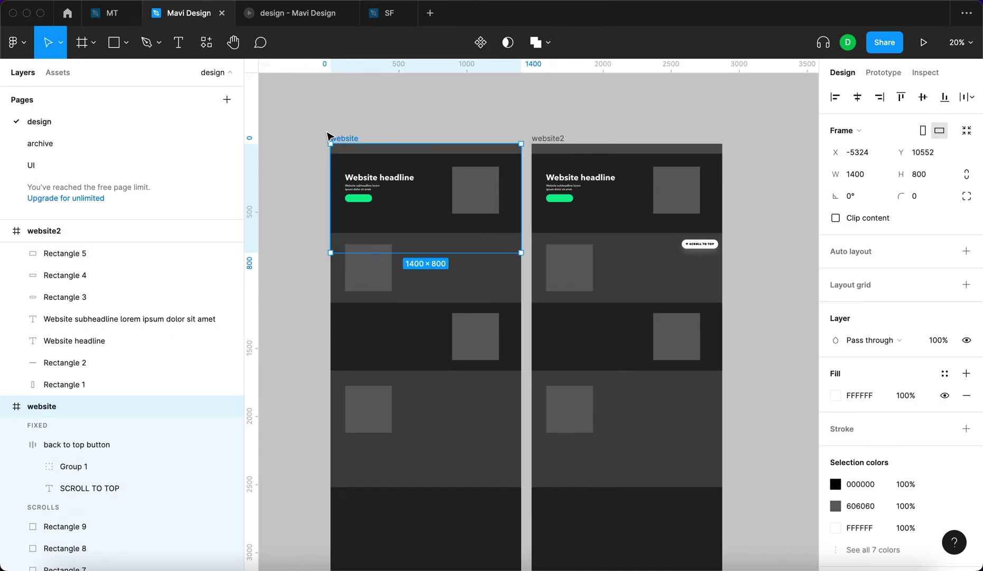
Step: Scroll down the prototype preview until the SCROLL TO TOP button appears
scroll(811, 393, down, 2)
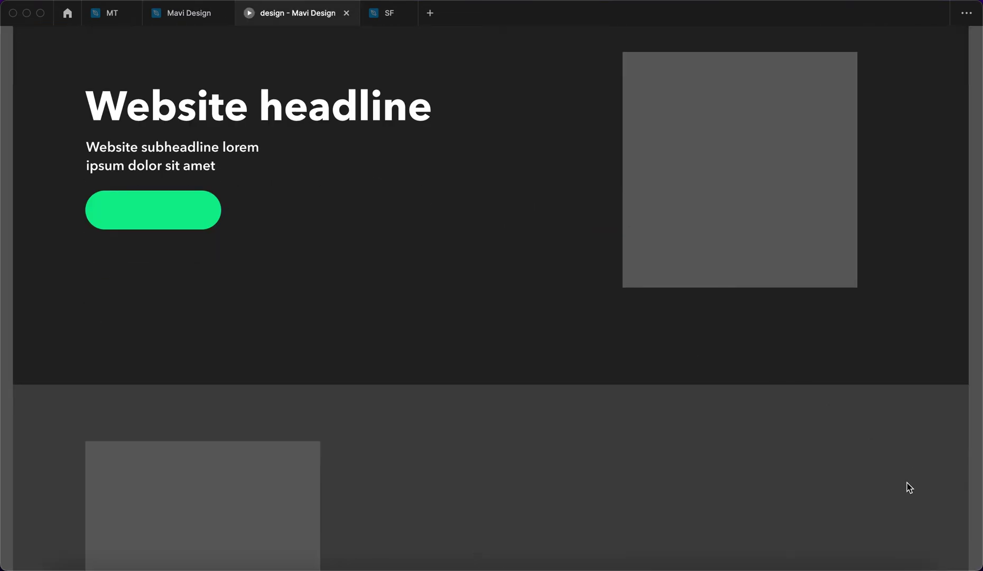
scroll(562, 374, down, 6)
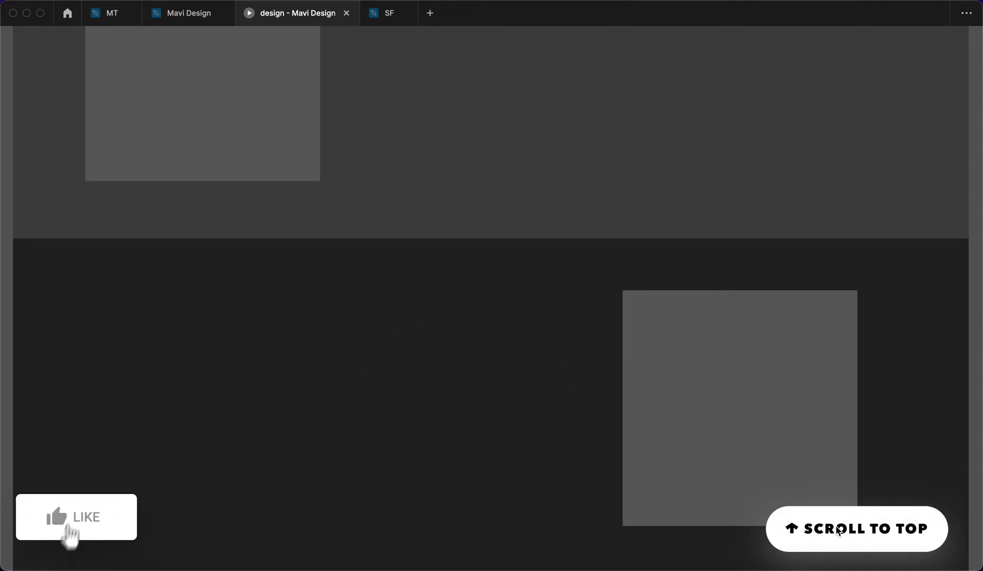
scroll(366, 391, down, 10)
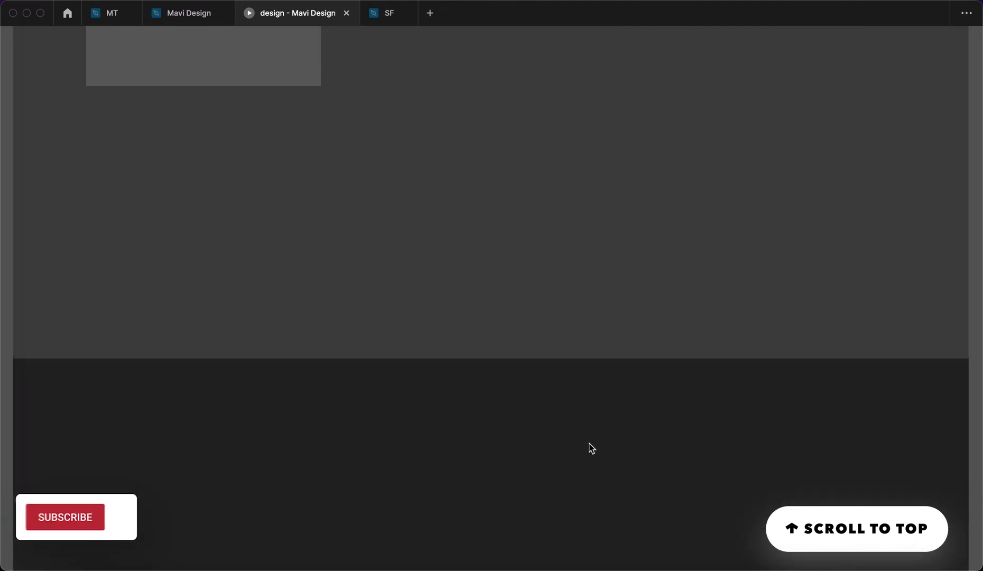
scroll(589, 446, down, 10)
Step: Return to the Mavi Design editor and briefly select the back to top button
click(194, 20)
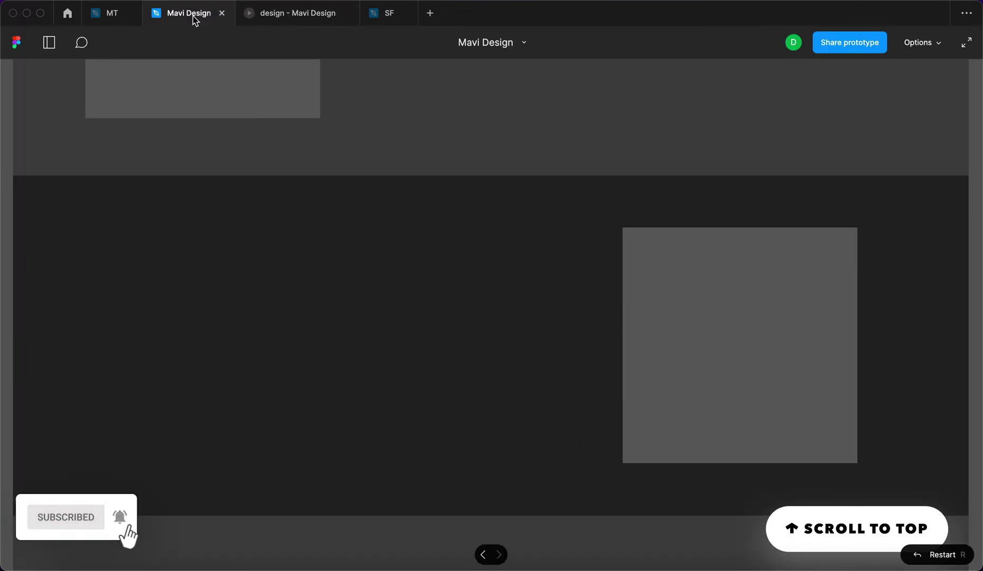
click(700, 244)
click(748, 257)
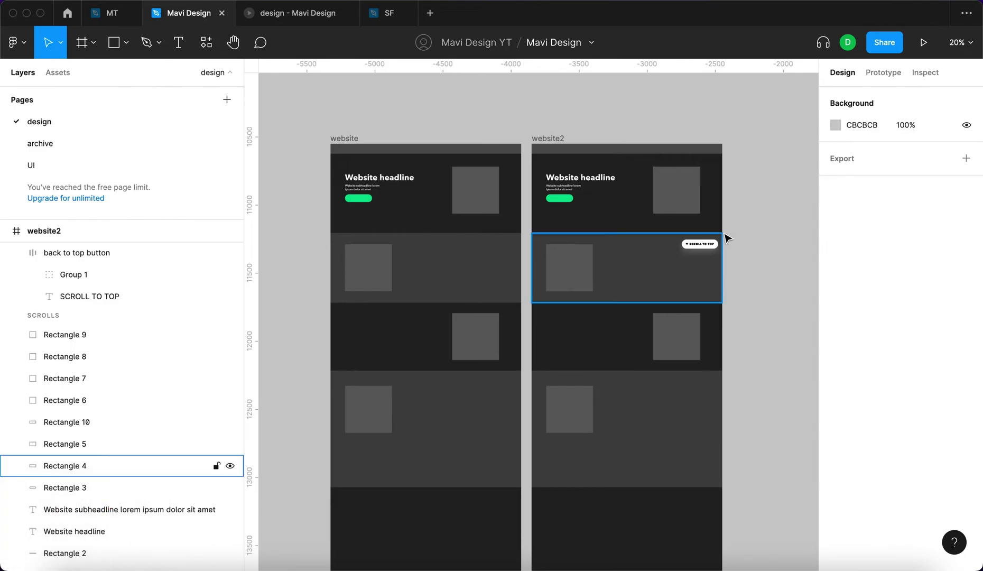
Step: Link the SCROLL TO TOP button's click interaction to Rectangle 2 at website2's top
scroll(726, 238, up, 5)
click(724, 316)
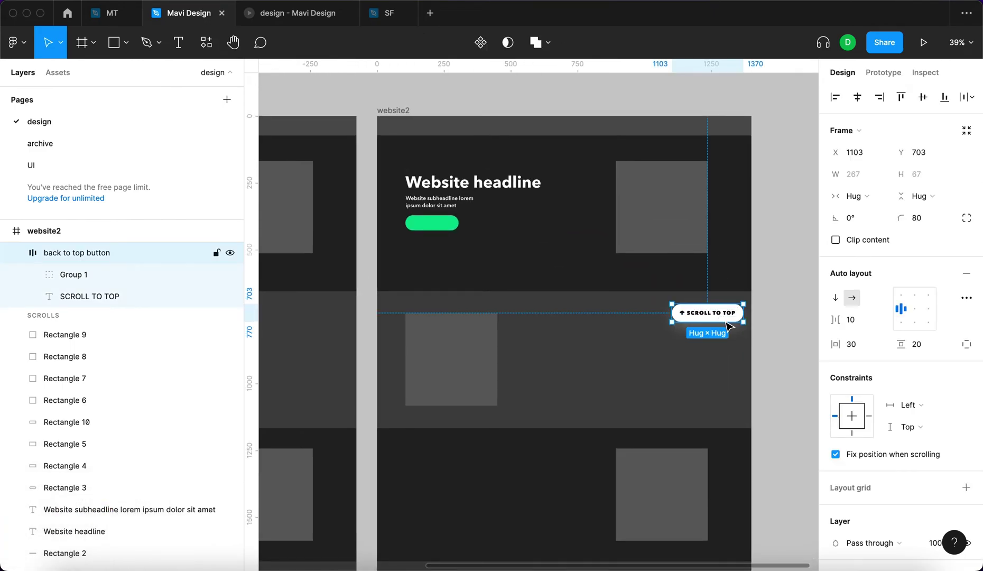
click(876, 72)
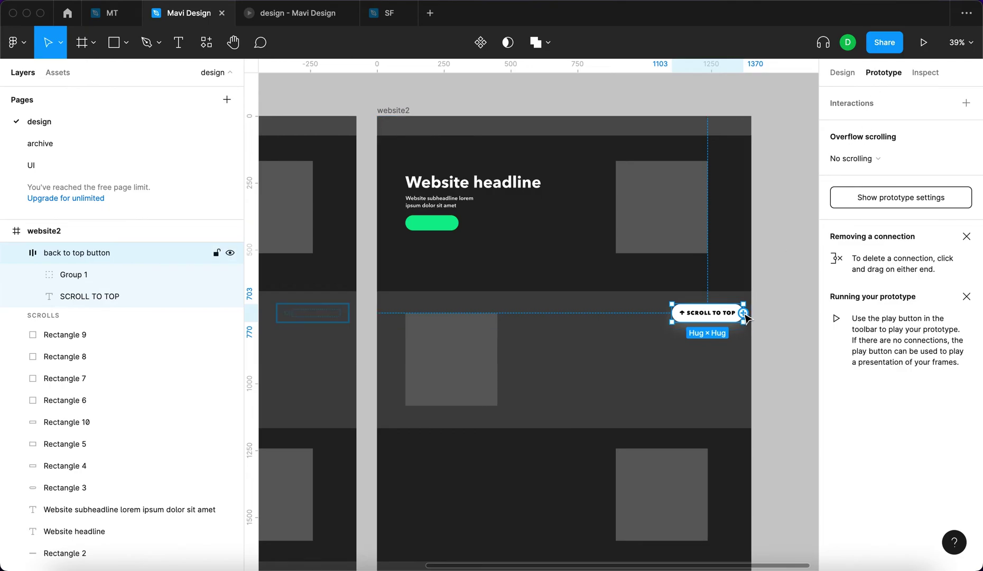
mouse_move(745, 315)
mouse_down()
mouse_move(757, 307)
mouse_move(761, 256)
mouse_move(670, 198)
mouse_move(607, 193)
mouse_move(568, 170)
mouse_move(564, 132)
mouse_up()
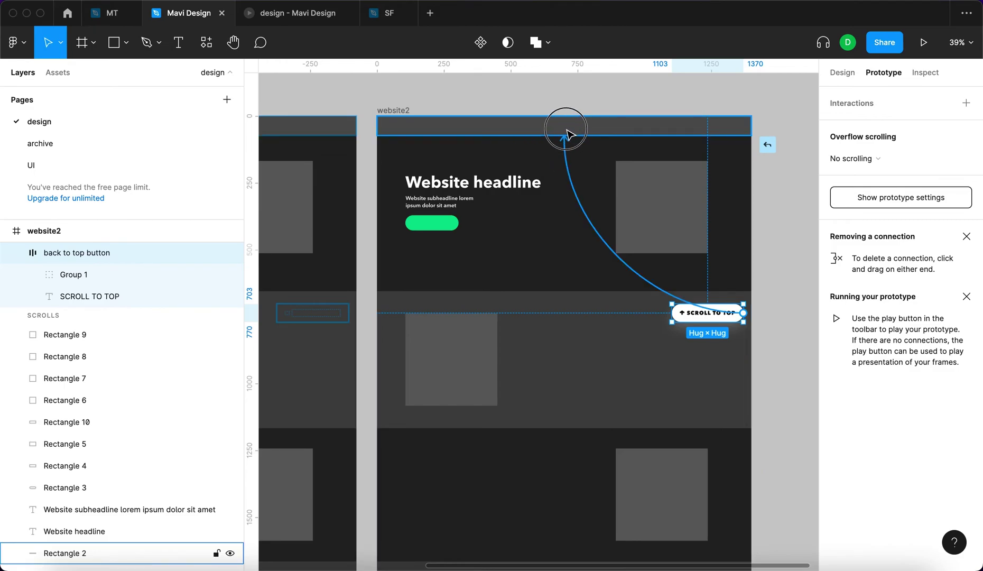
drag(566, 133, 565, 133)
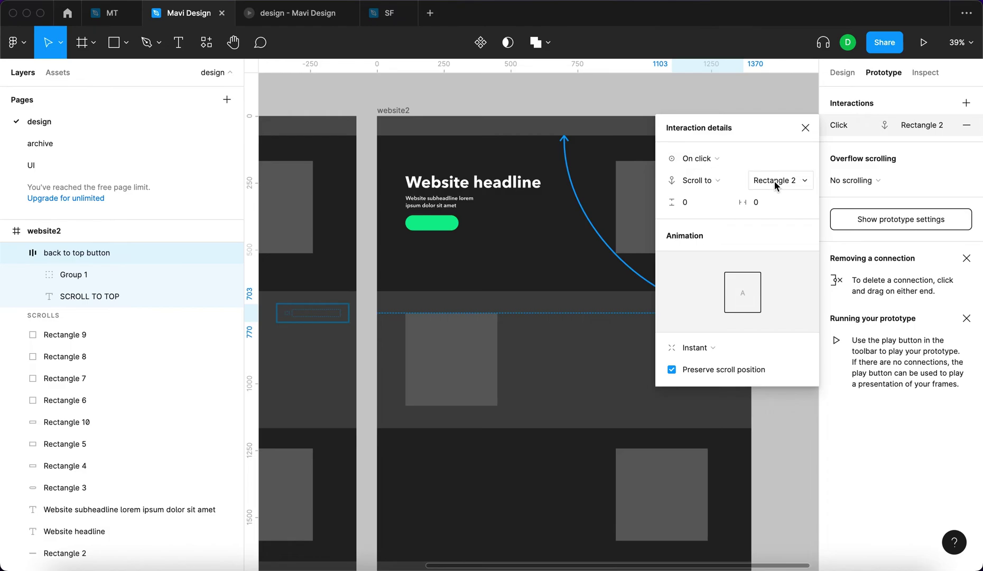
Step: Set the scroll transition to Animate with Ease in and out over 500ms
click(696, 347)
click(708, 364)
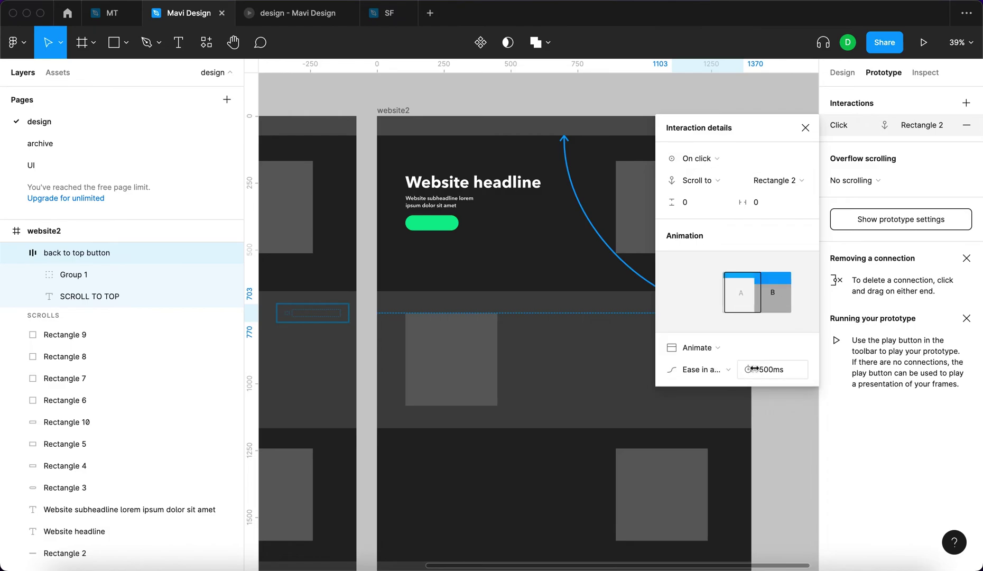
click(707, 371)
click(708, 373)
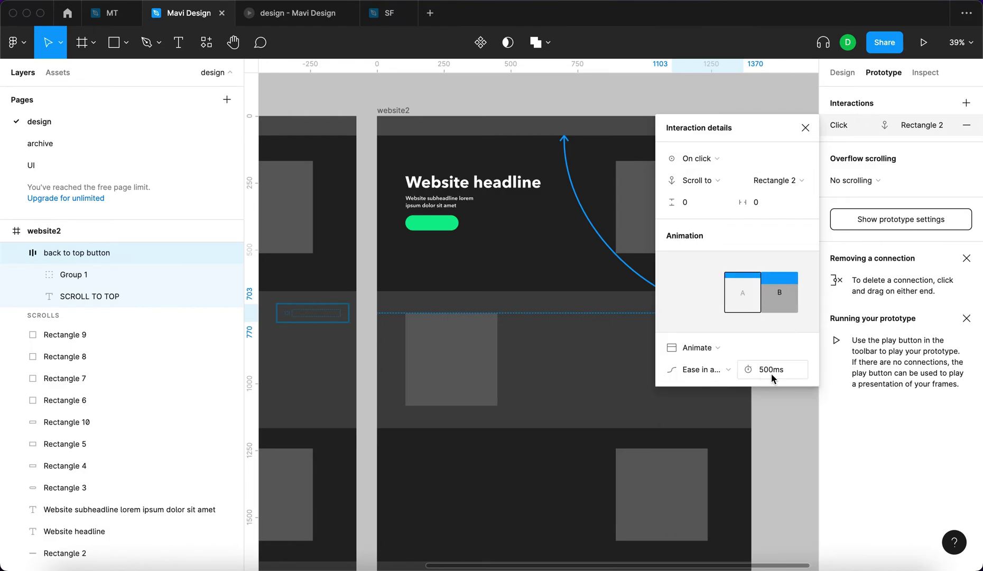
click(803, 127)
scroll(632, 107, left, 3)
scroll(632, 107, up, 1)
click(323, 20)
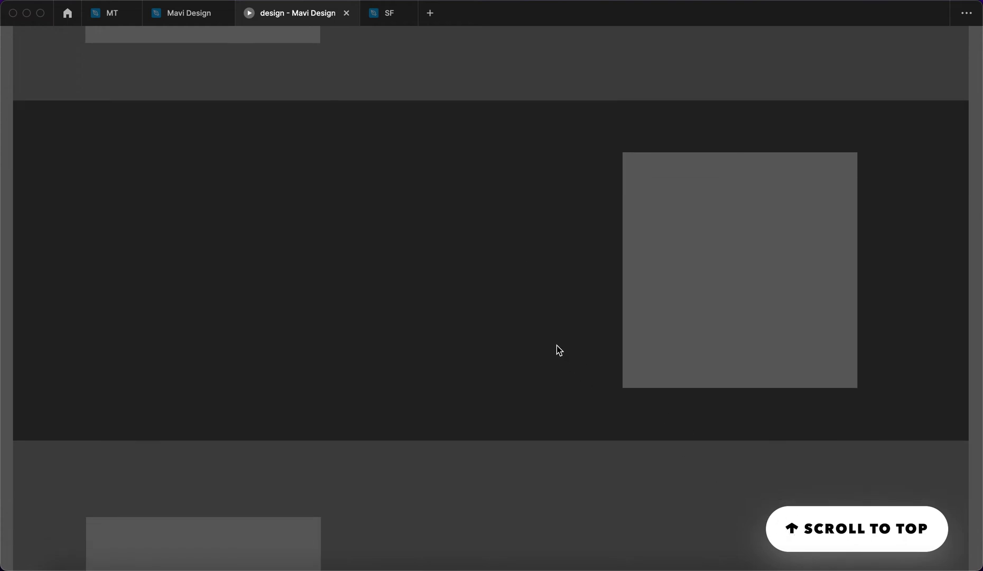
click(836, 530)
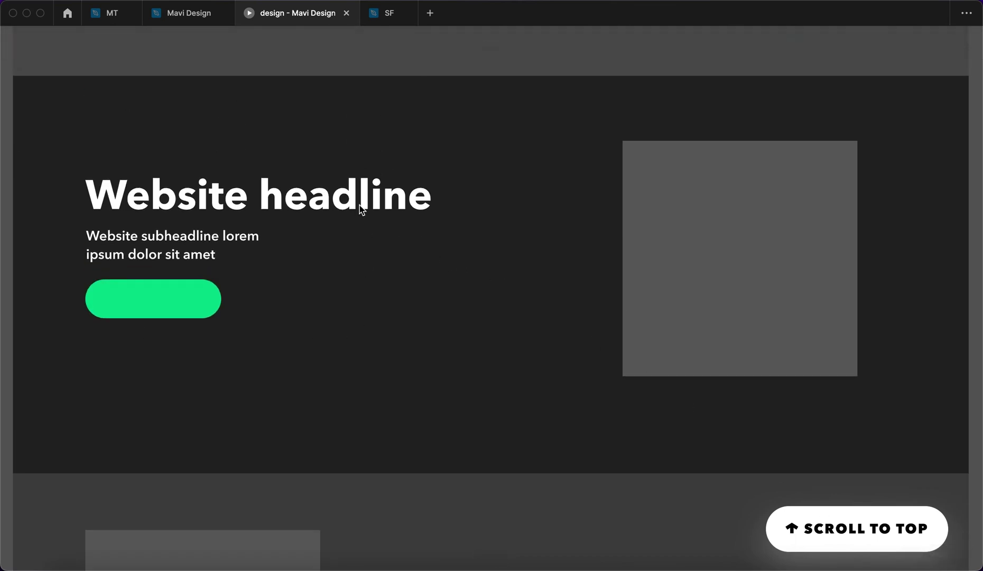
click(339, 164)
click(145, 135)
click(186, 16)
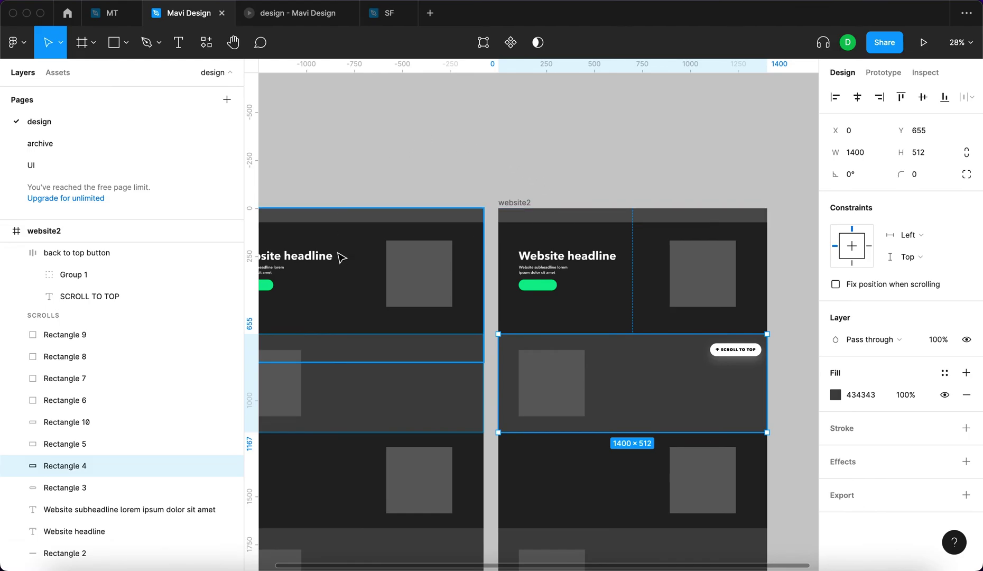
Step: Copy Rectangle 4 as Rectangle 11 over website2's hero, send it behind the headline, fill 242424
click(571, 139)
click(632, 360)
drag(655, 419, 642, 319)
drag(640, 235, 639, 222)
key(super+bracketleft)
key(super+bracketleft)
key(super+bracketleft)
key(super+bracketleft)
key(super+bracketleft)
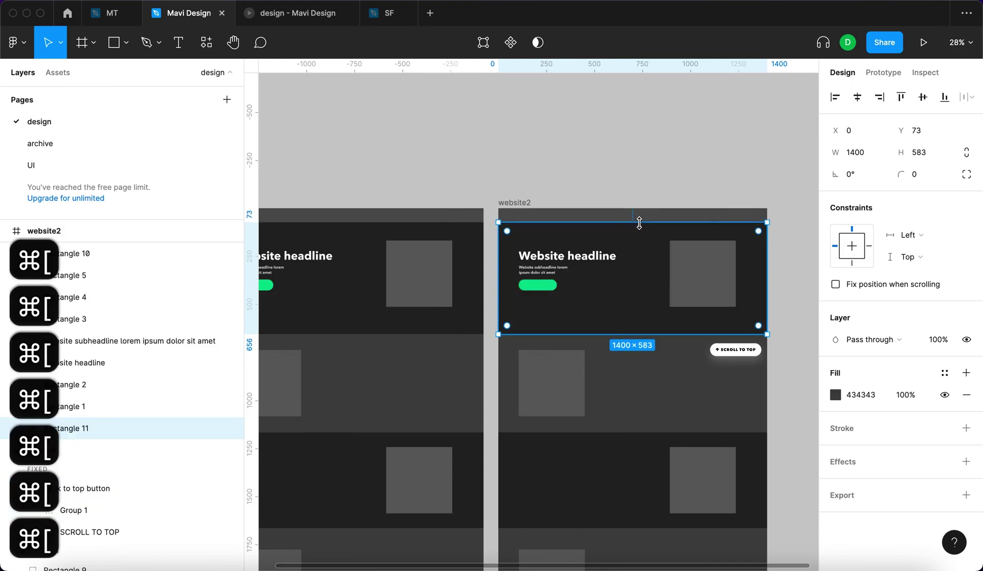
key(super+bracketleft)
key(super+bracketright)
click(633, 475)
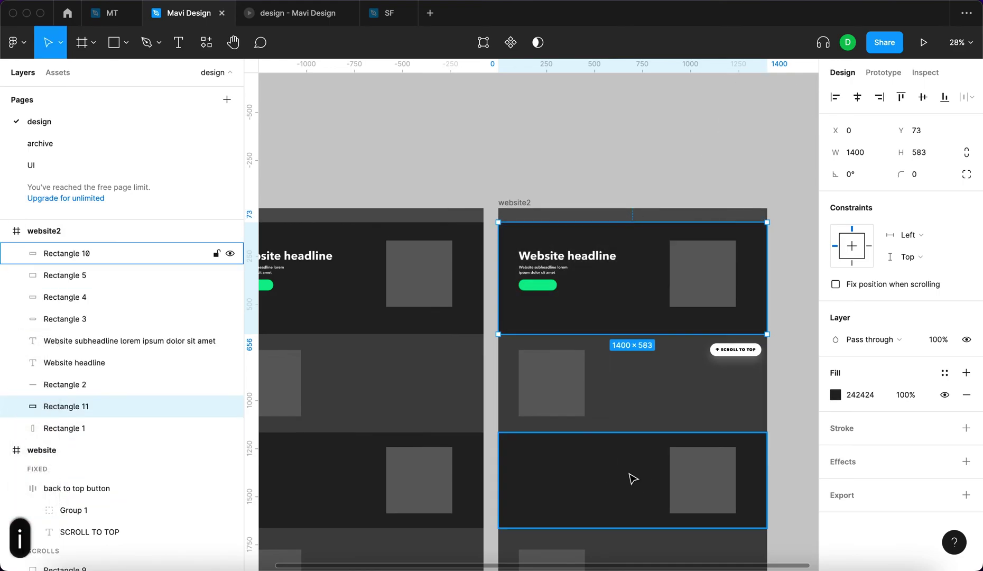
Step: Connect Rectangle 11 to the website frame on Mouse enter with Smart animate
scroll(640, 285, left, 2)
click(883, 73)
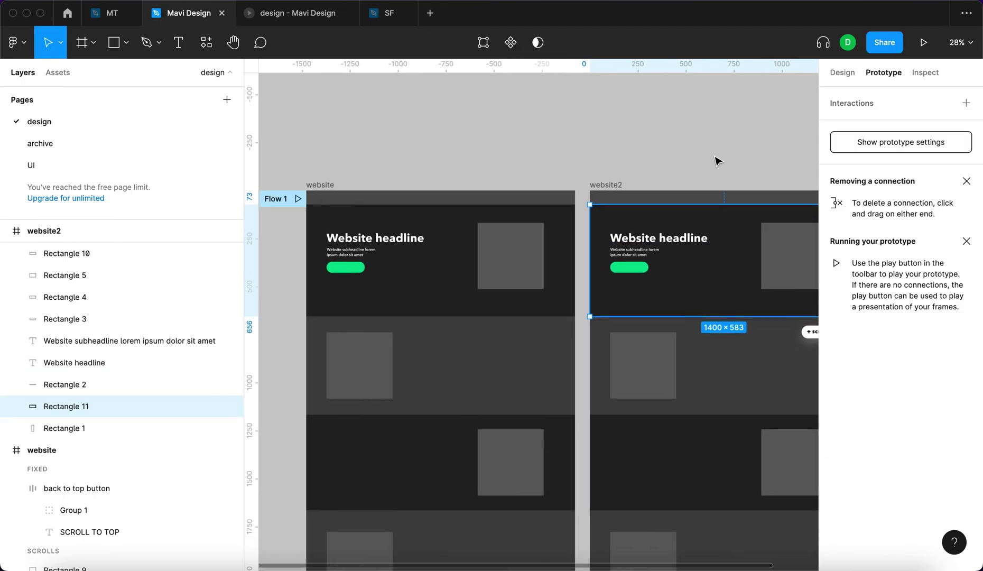
scroll(724, 169, right, 1)
drag(802, 245, 520, 239)
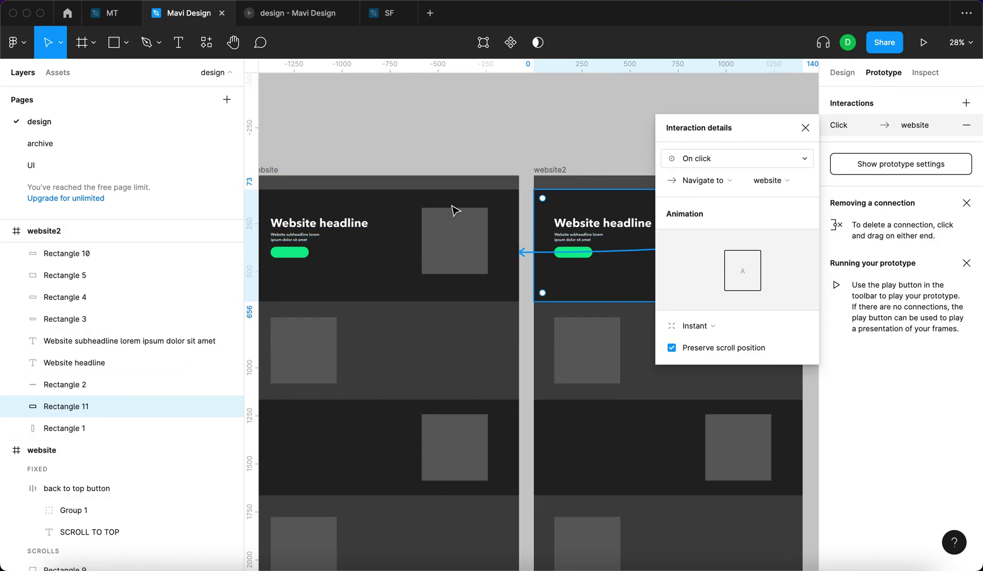
scroll(476, 222, right, 2)
click(719, 158)
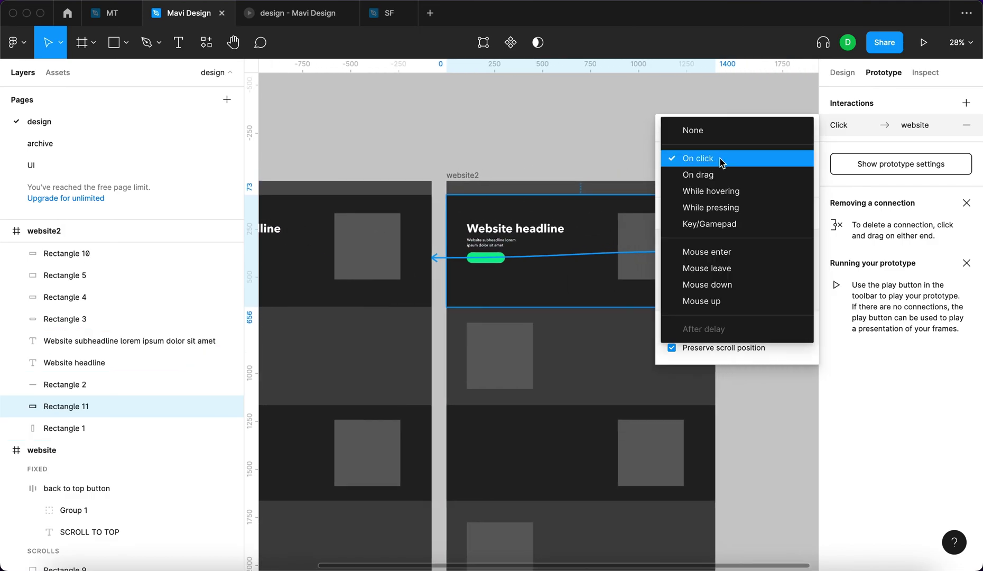
click(735, 253)
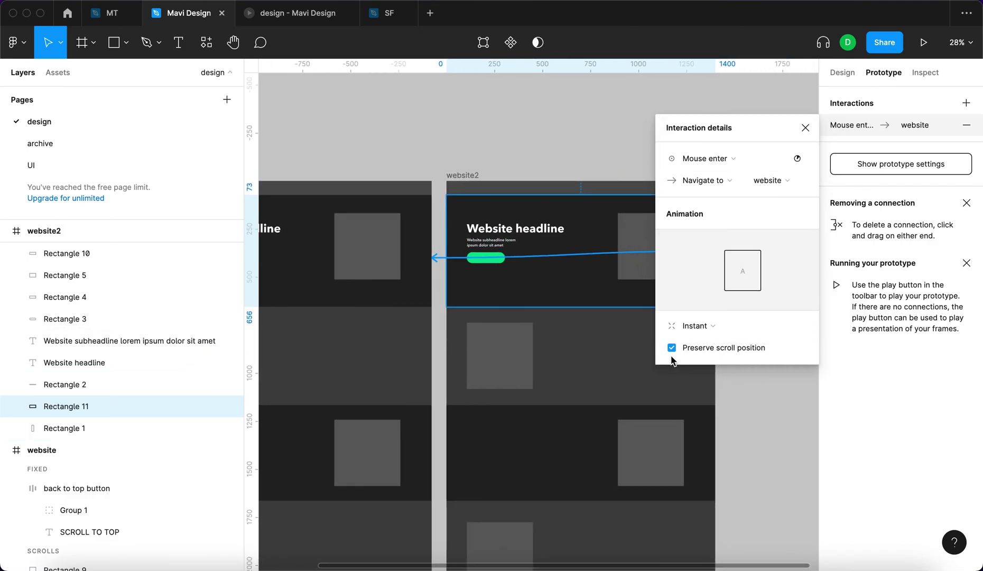
click(698, 326)
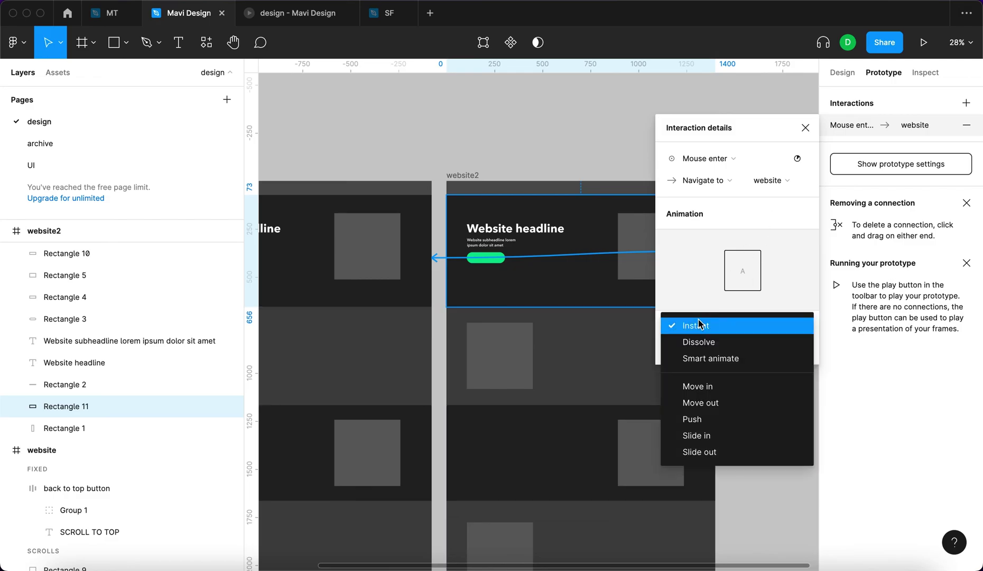
click(705, 361)
click(804, 127)
click(717, 141)
click(314, 13)
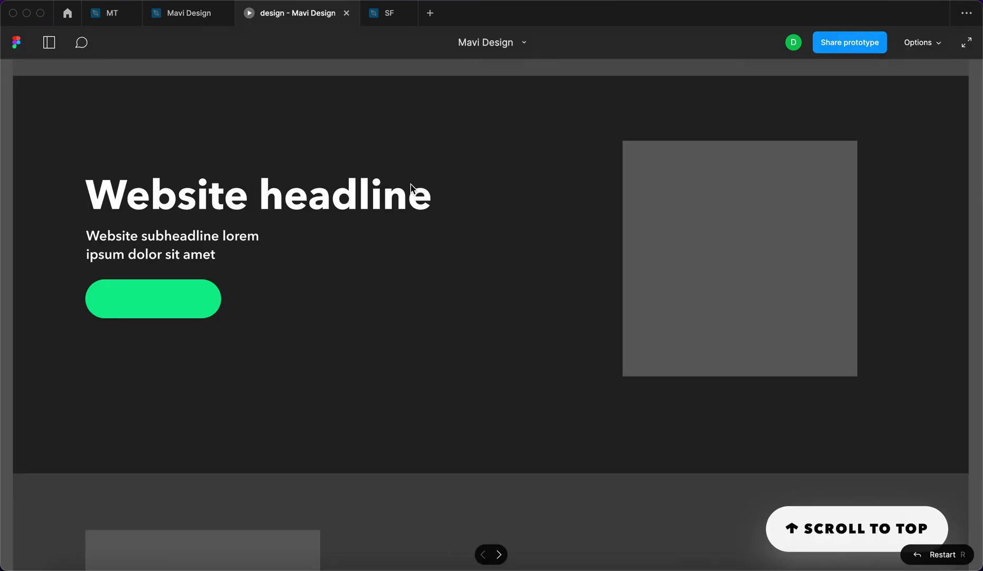
key(r)
key(r)
key(r)
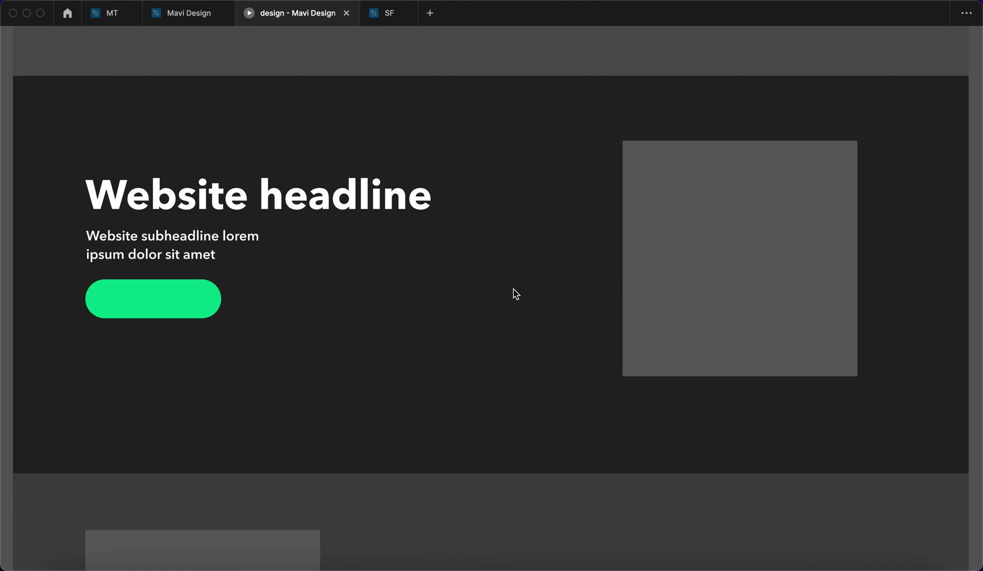
scroll(513, 289, down, 15)
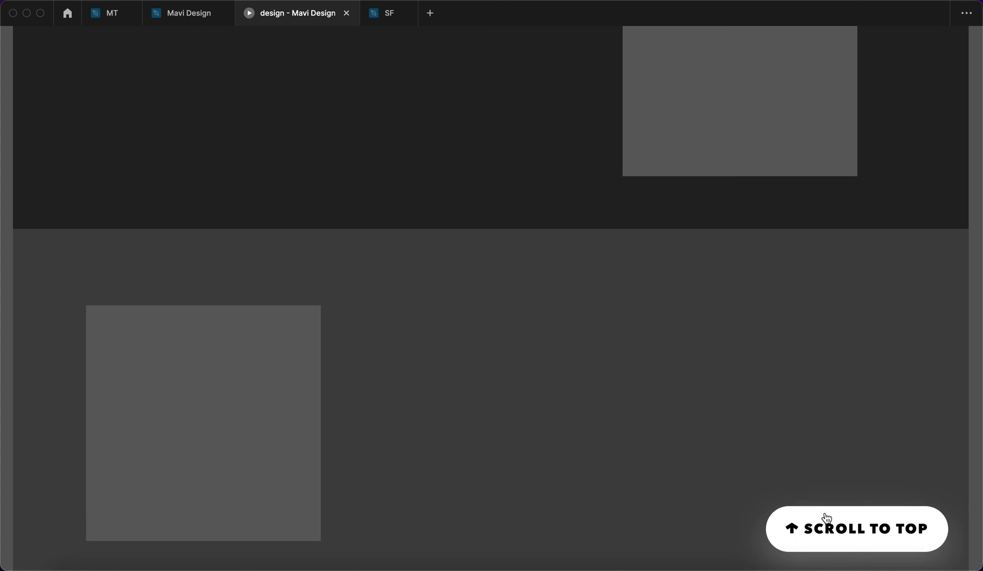
click(828, 530)
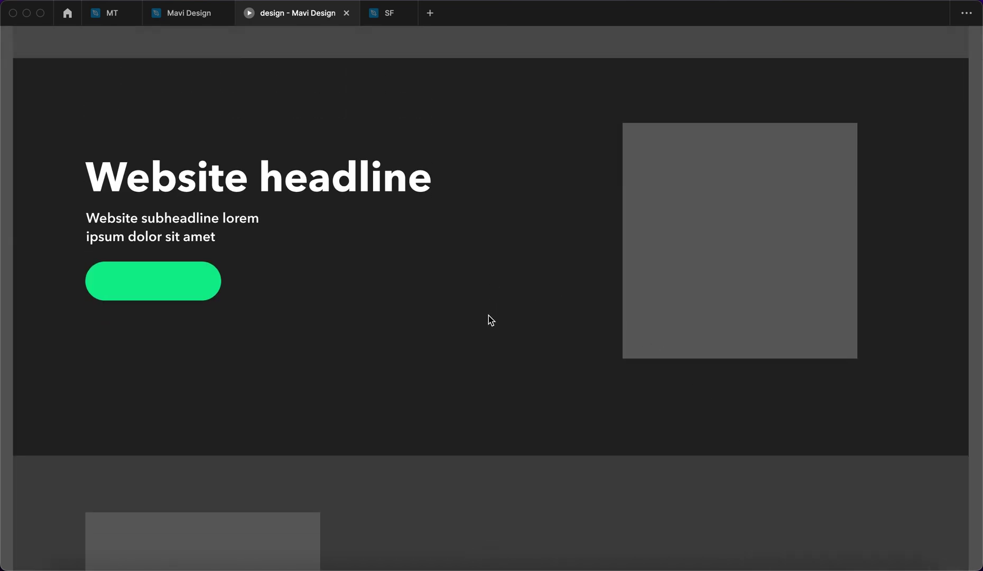
scroll(488, 315, down, 10)
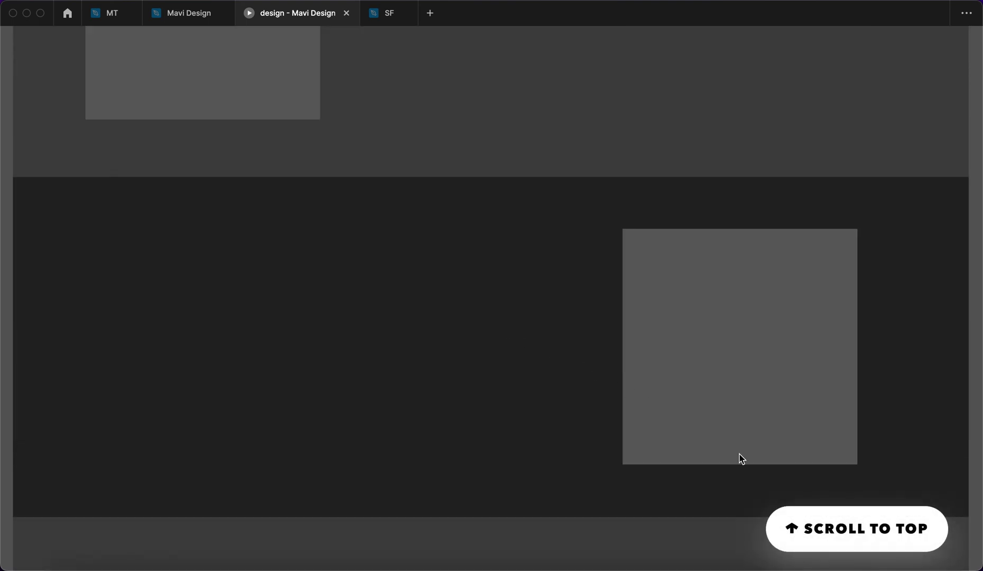
click(851, 527)
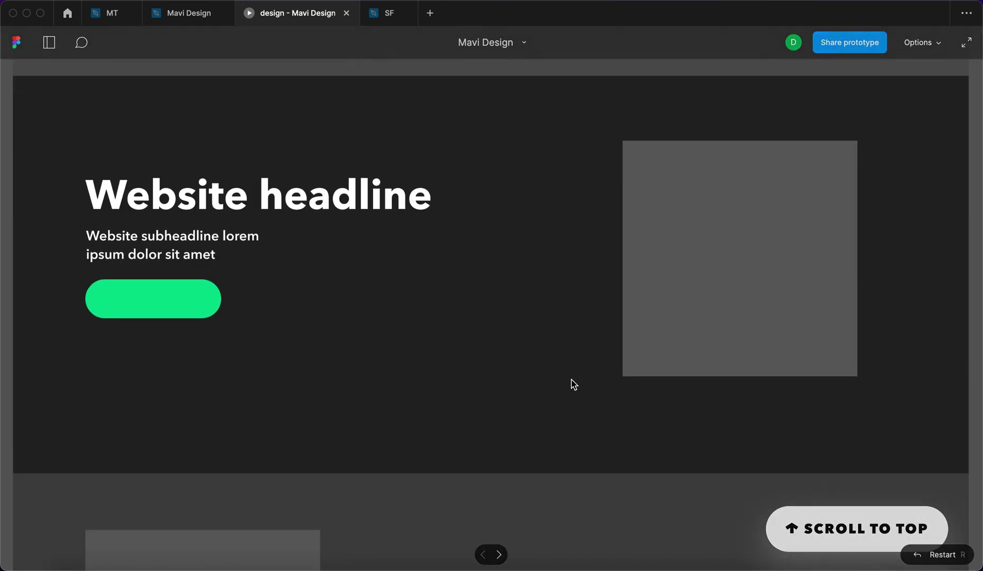
scroll(453, 346, down, 3)
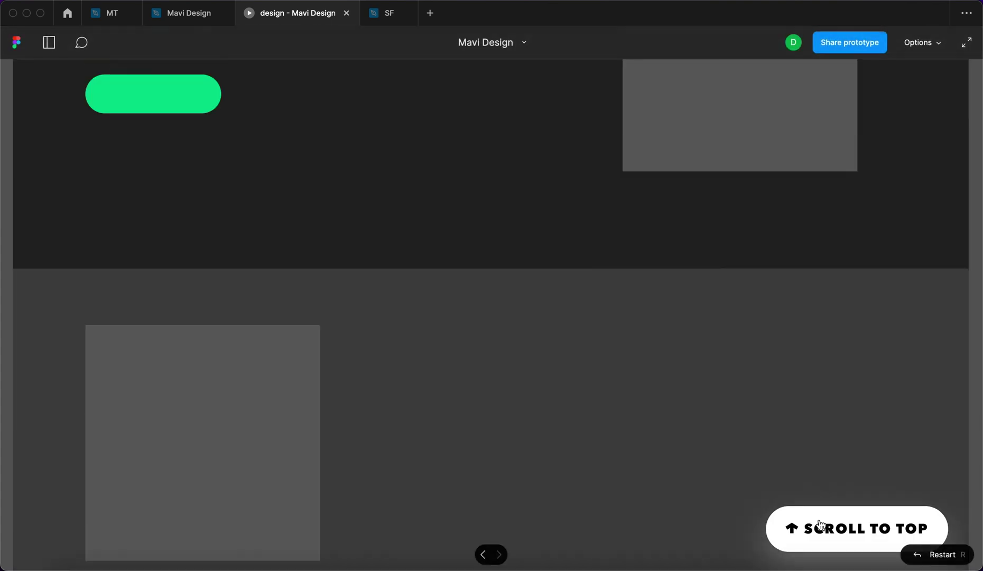